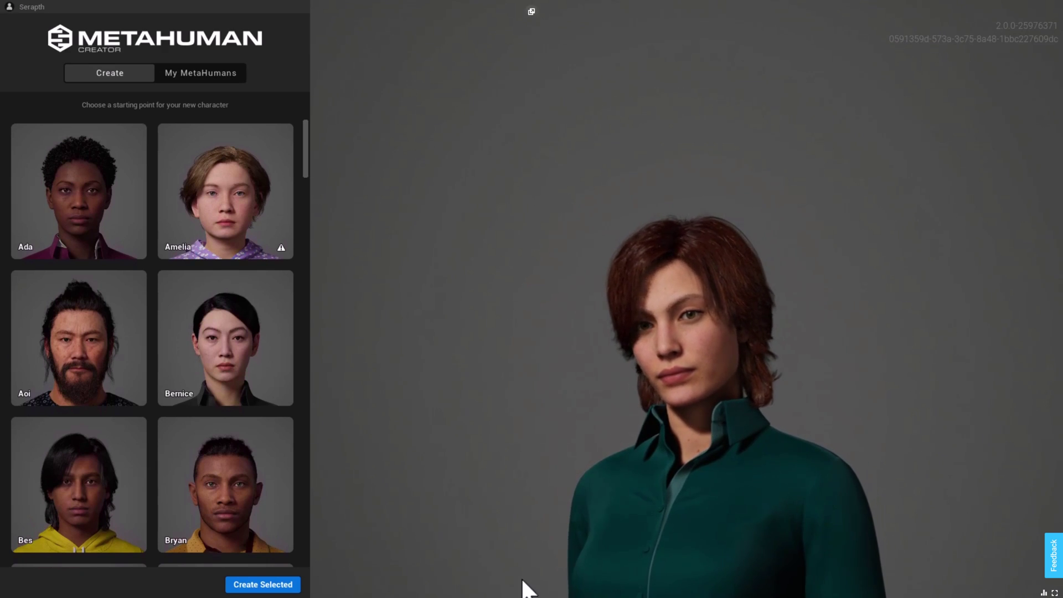
Select the Omar preset and create a new character from it.
left_click_drag(306, 169, 316, 417)
left_click(242, 313)
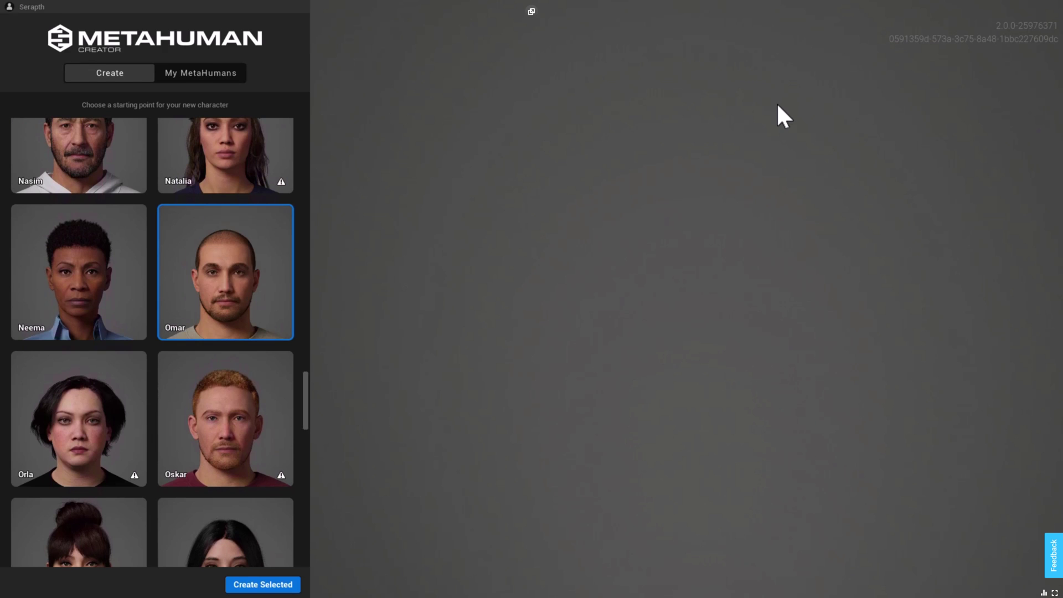
key("Escape")
key("F11")
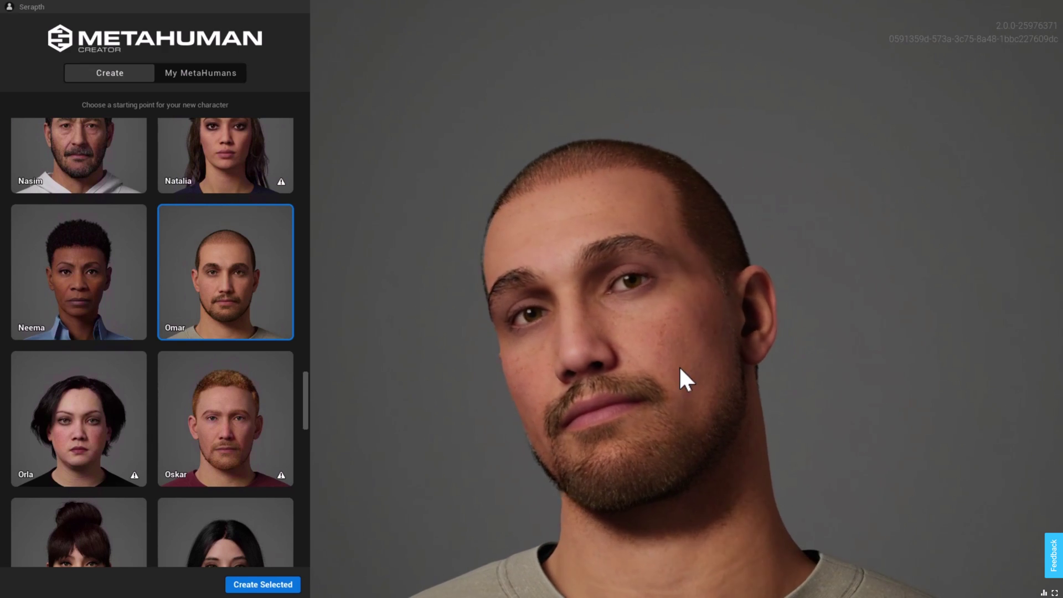
scroll(714, 403, "down", 5)
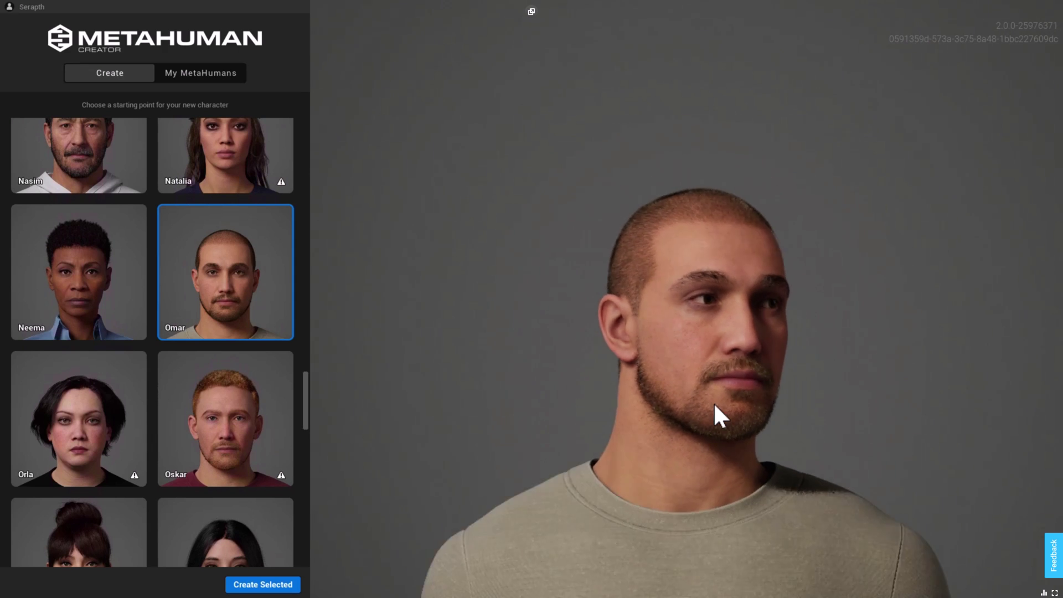
left_click(288, 589)
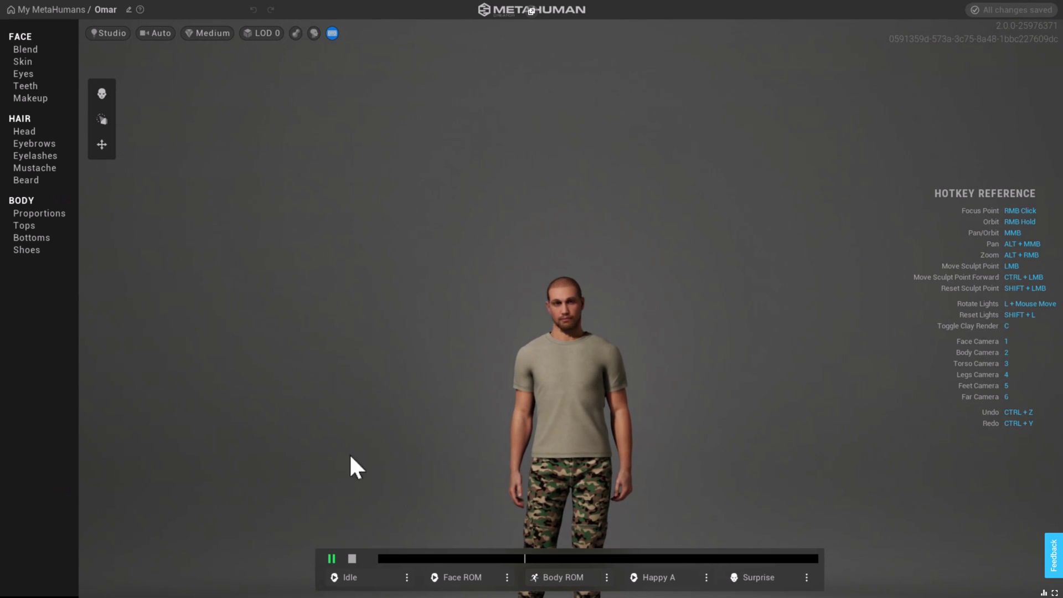
Preview Omar with the Sad B face animation and the Fight body pose.
scroll(566, 333, "up", 10)
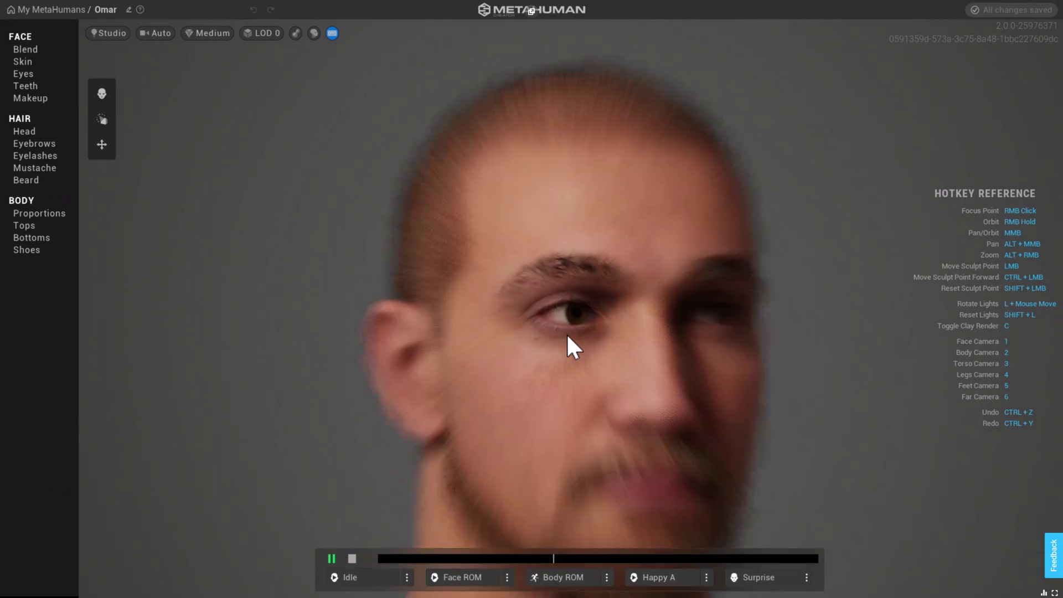
scroll(567, 334, "up", 5)
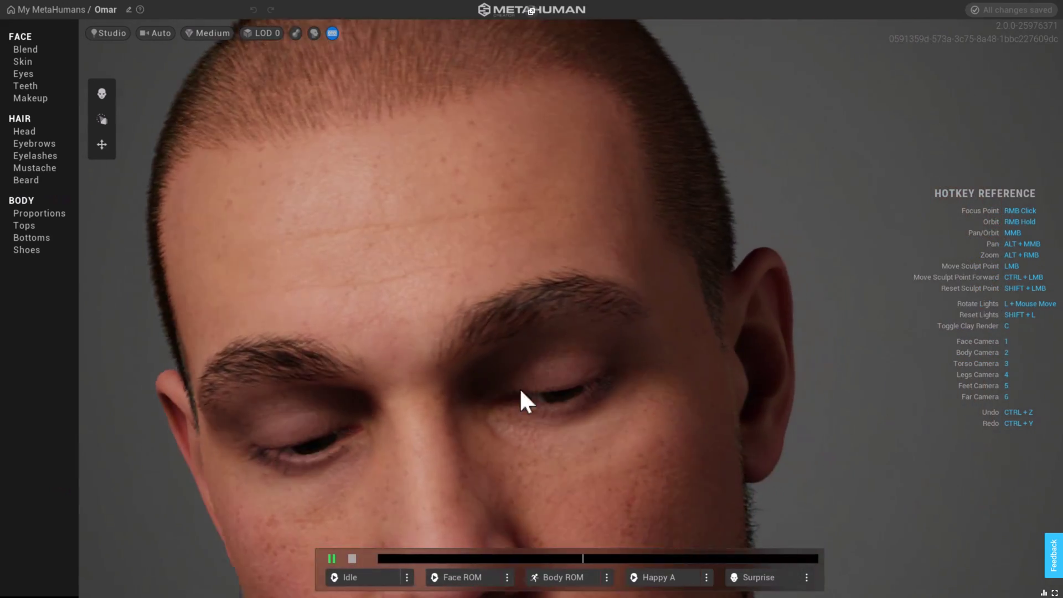
scroll(539, 394, "down", 8)
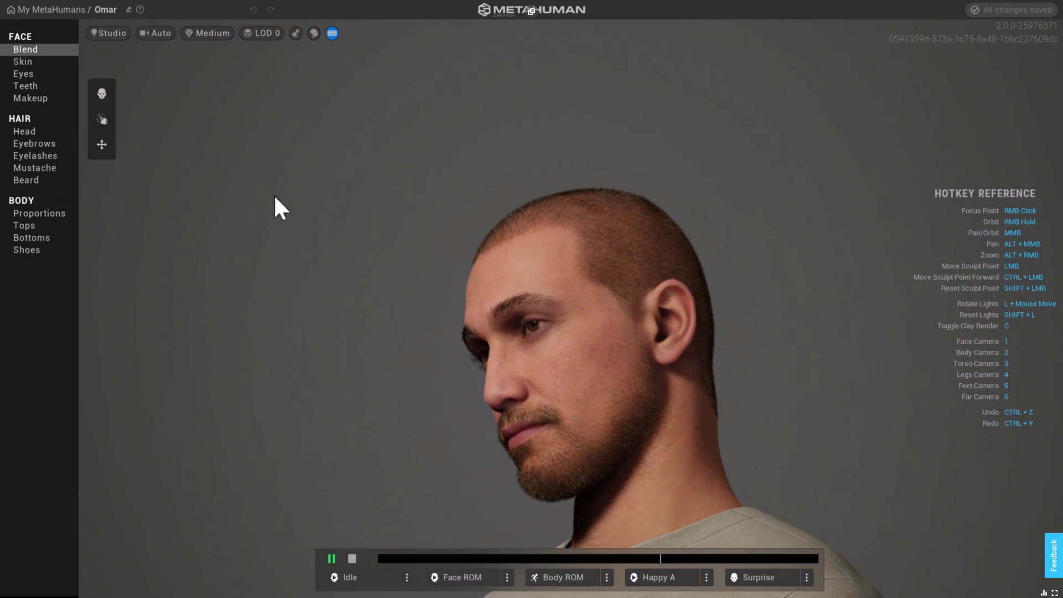
left_click(707, 577)
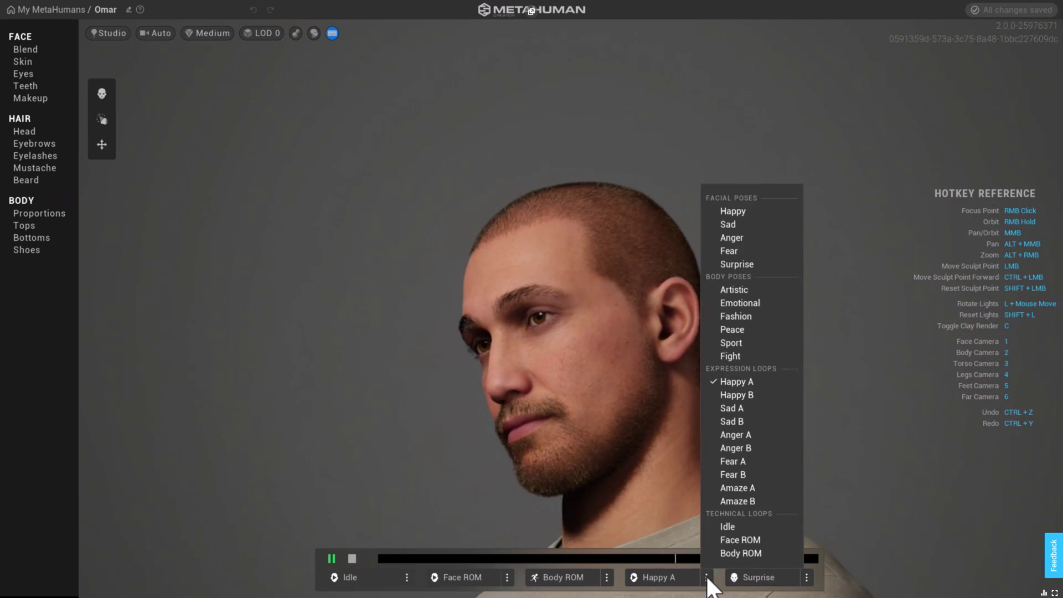
left_click(736, 421)
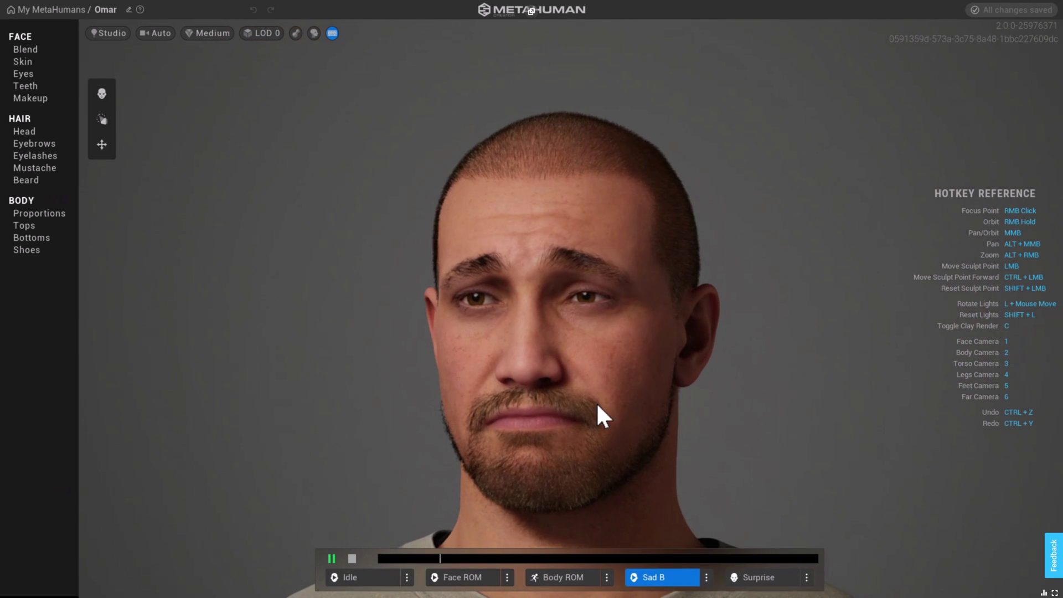
left_click(607, 578)
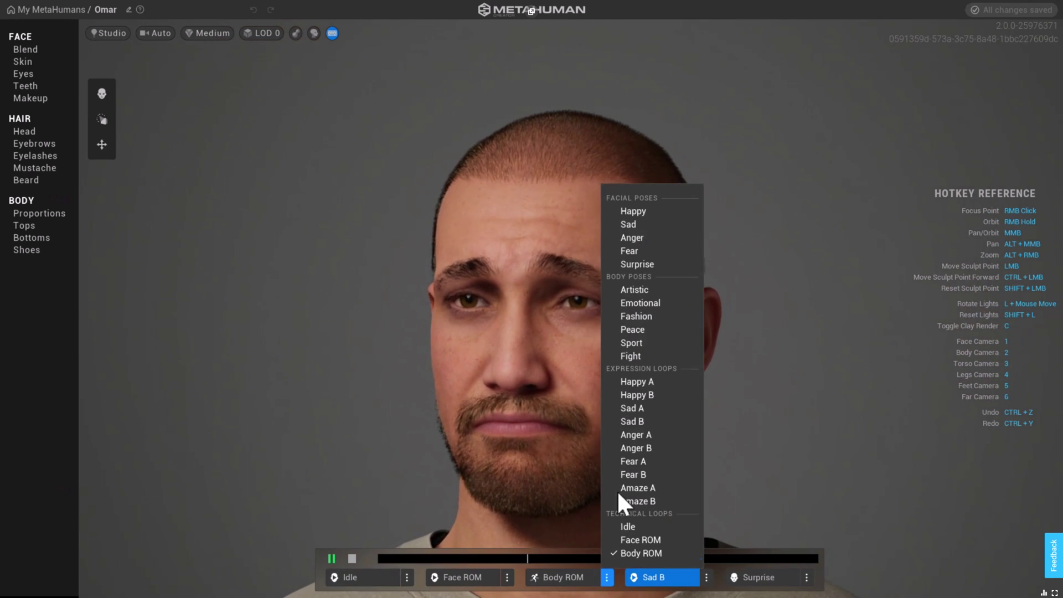
left_click(639, 355)
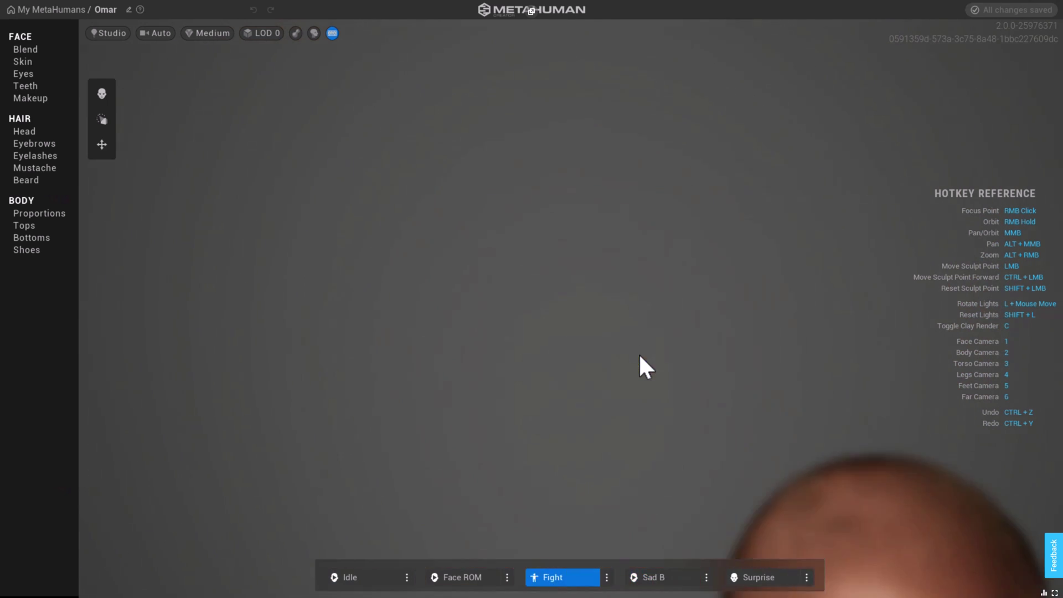
left_click(659, 581)
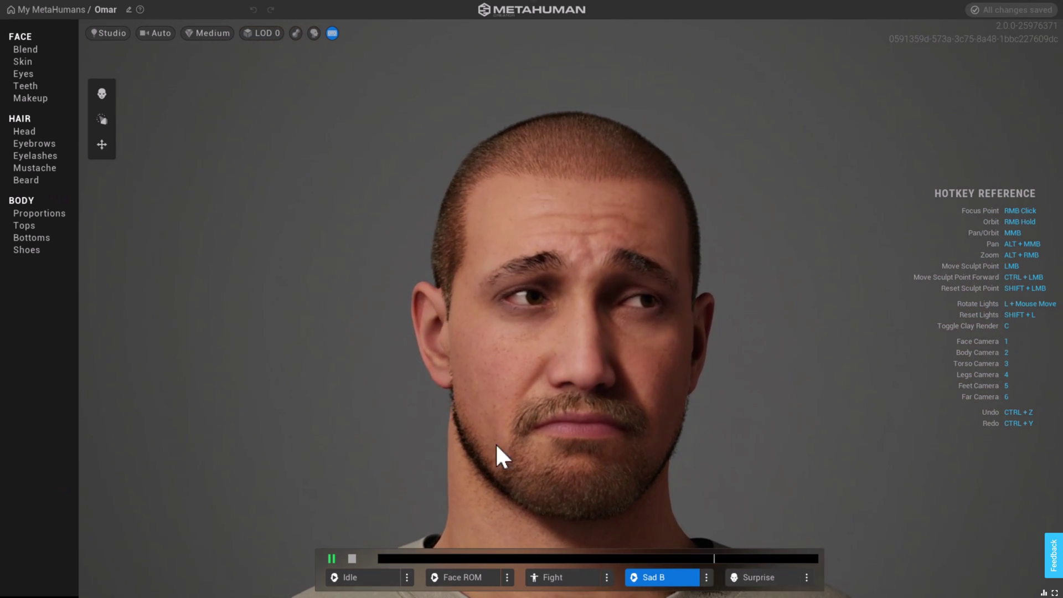
left_click(33, 49)
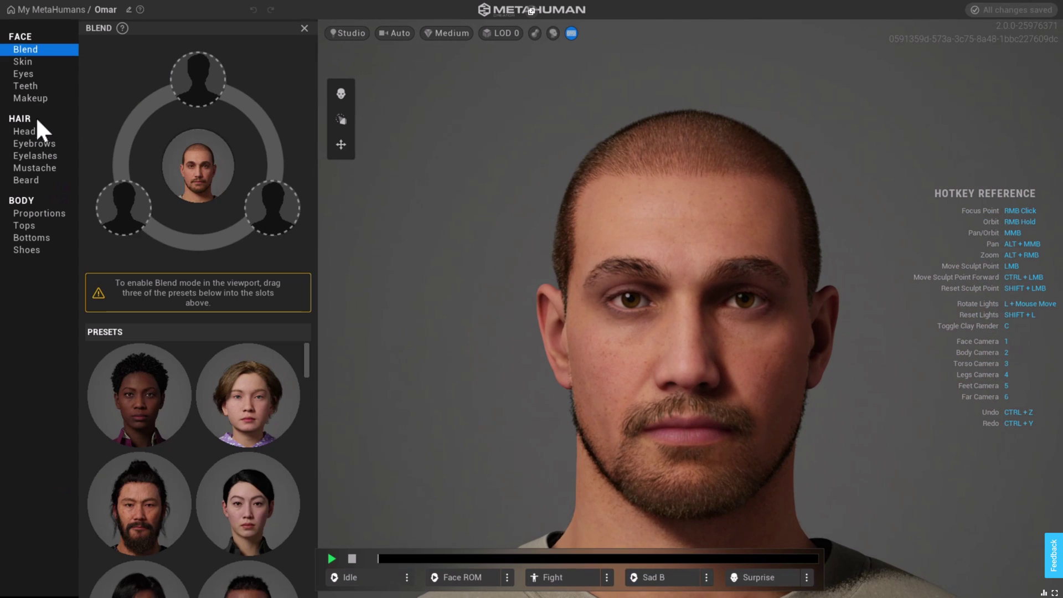
Shift Omar's skin colour to a paler tone and reduce the face accents' redness.
left_click(13, 60)
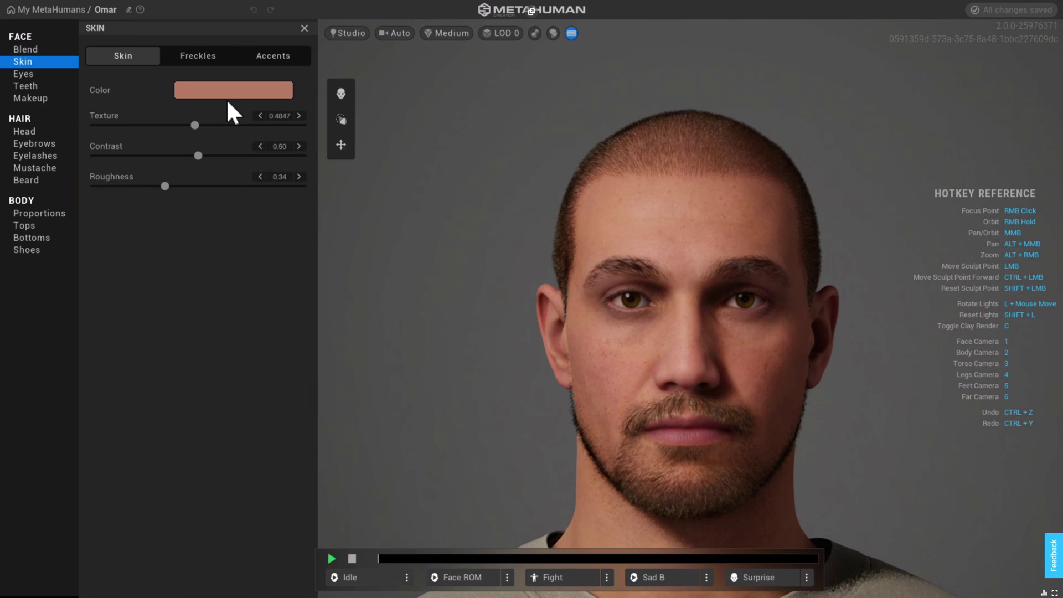
left_click(241, 92)
left_click(353, 122)
left_click_drag(314, 134, 227, 177)
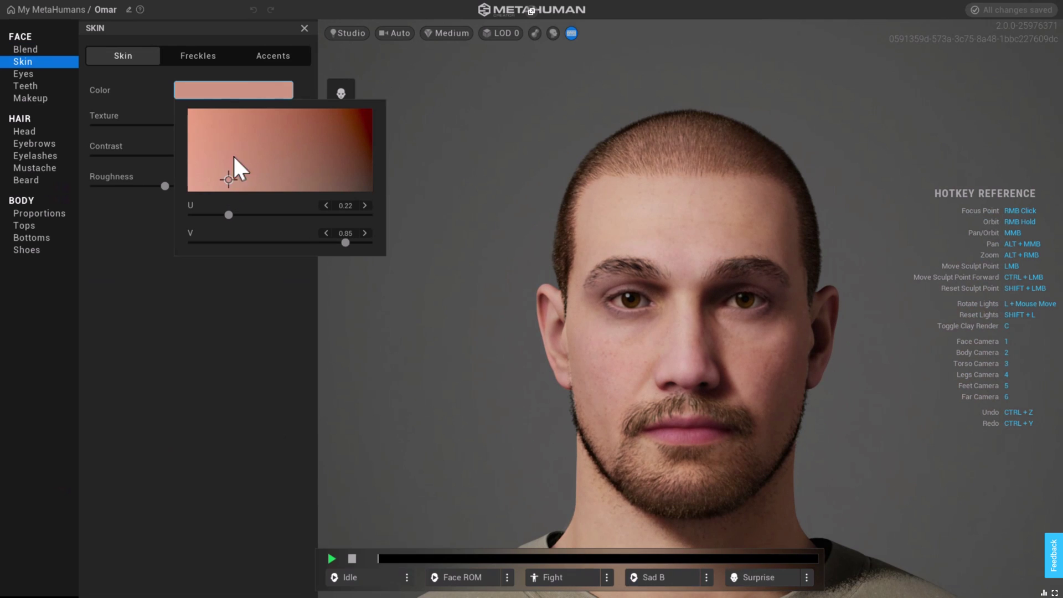
left_click(259, 54)
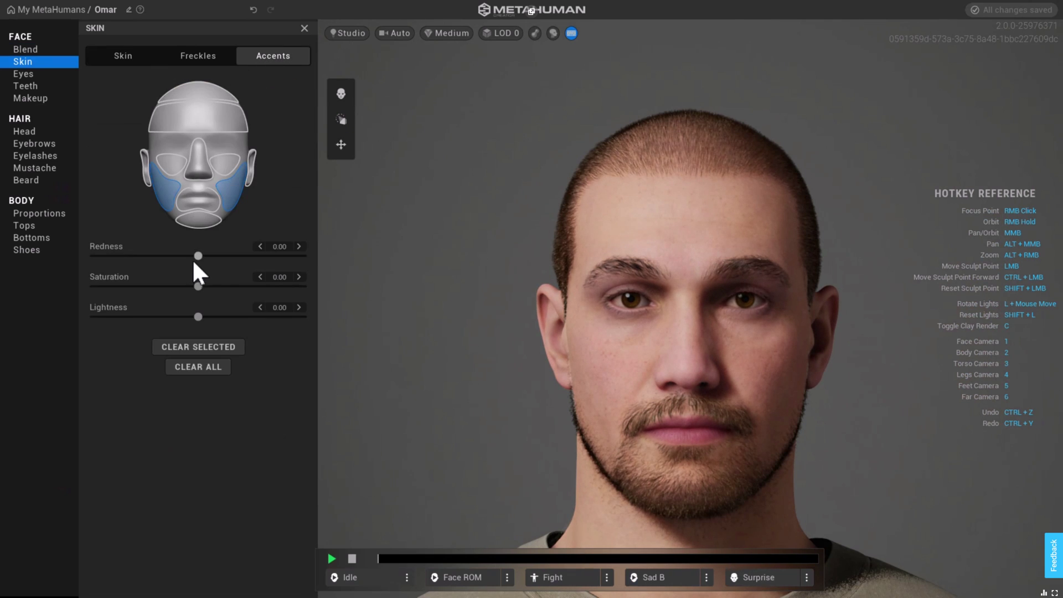
left_click_drag(200, 256, 246, 288)
Apply the densest freckle preset with density 0.70 and strength 0.92.
left_click(210, 58)
left_click(195, 321)
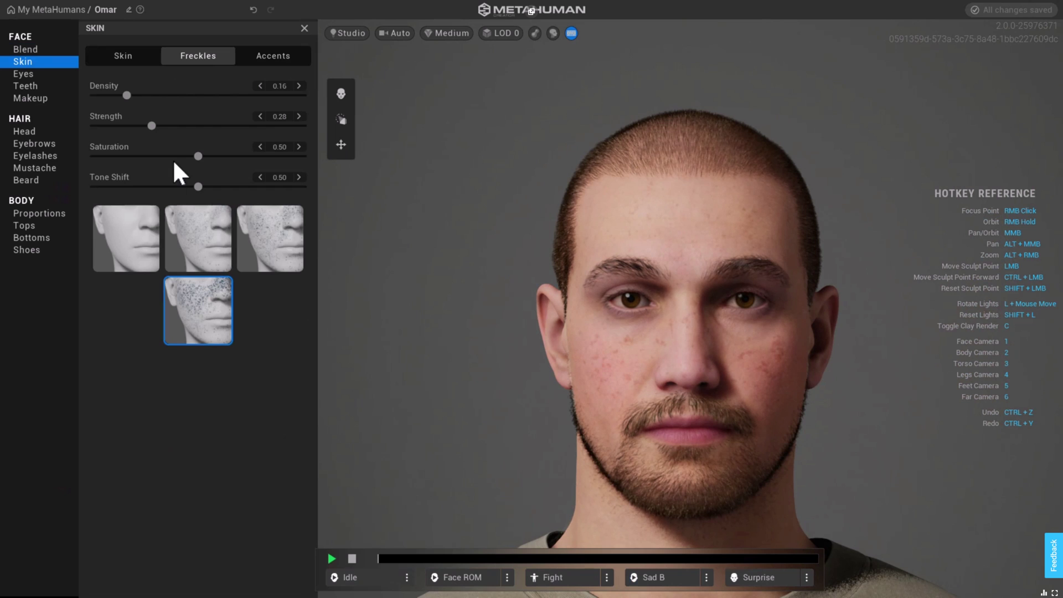
left_click_drag(126, 94, 241, 94)
left_click_drag(177, 127, 259, 126)
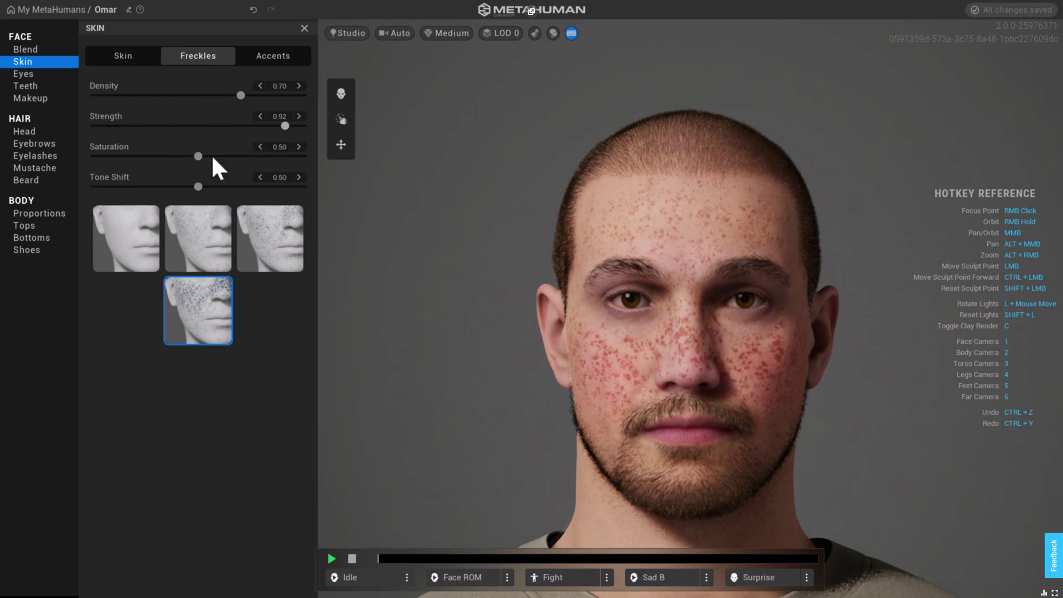
left_click(26, 74)
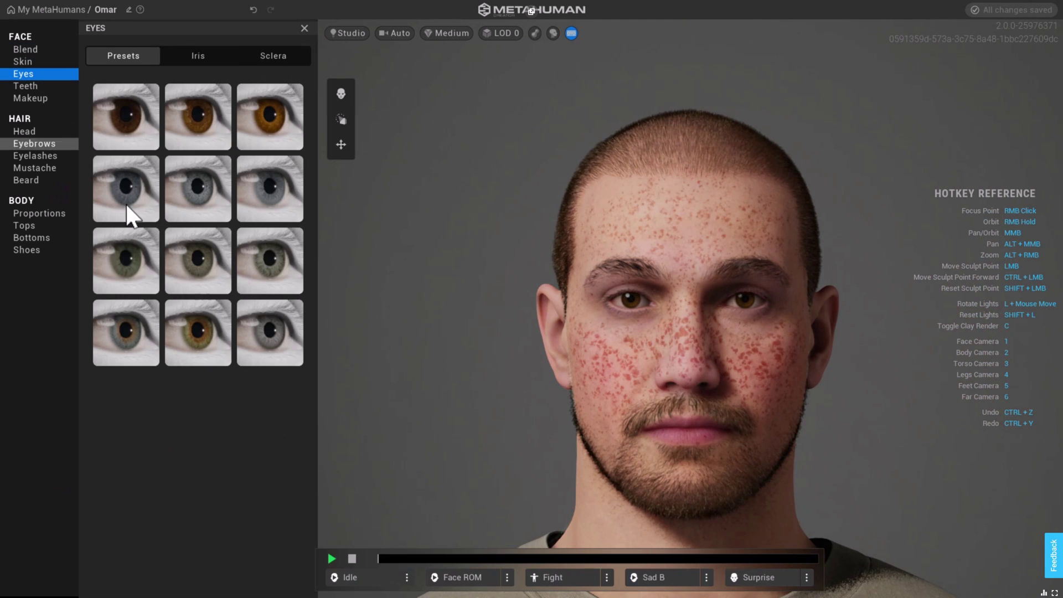
Apply a green-grey eye preset, a new iris pattern and a dark blue-grey iris colour.
left_click(200, 269)
left_click(200, 55)
left_click(252, 385)
left_click(193, 123)
left_click_drag(298, 173, 216, 159)
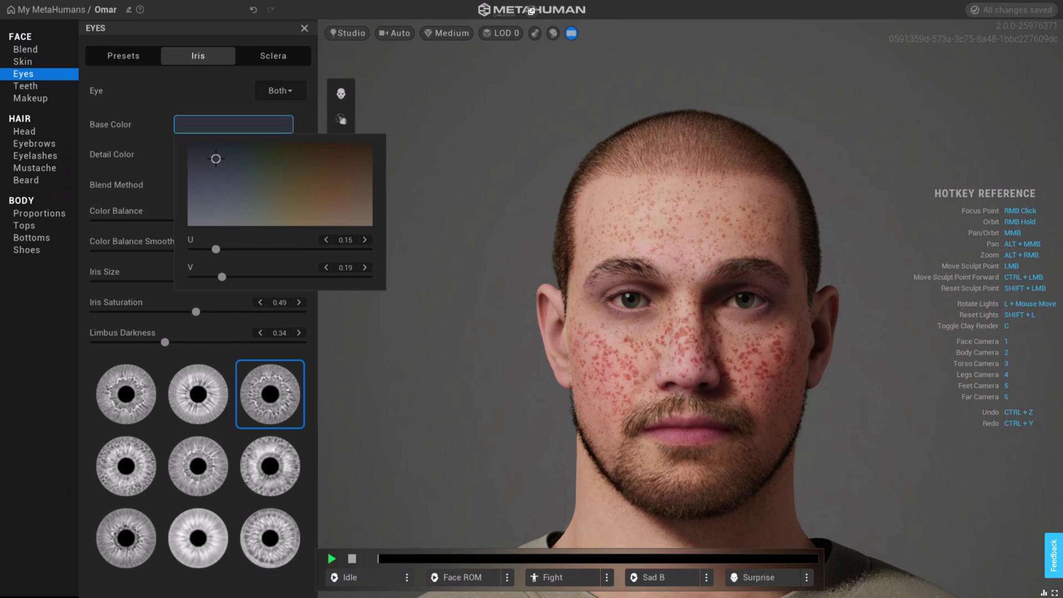
Tint the teeth darker brown and darken the gum colour.
left_click(16, 87)
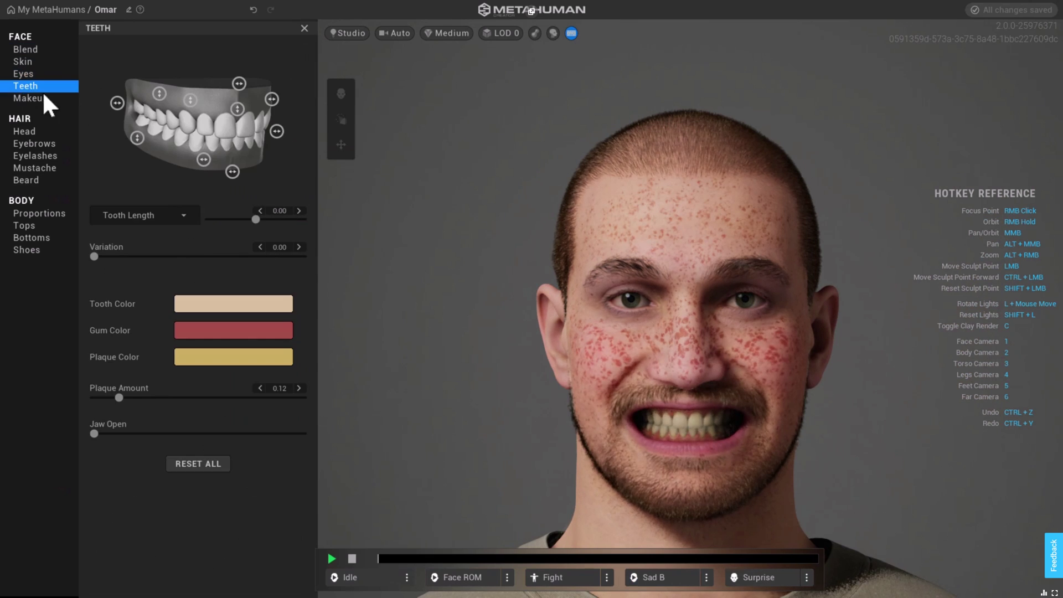
left_click(224, 306)
left_click_drag(332, 365, 374, 318)
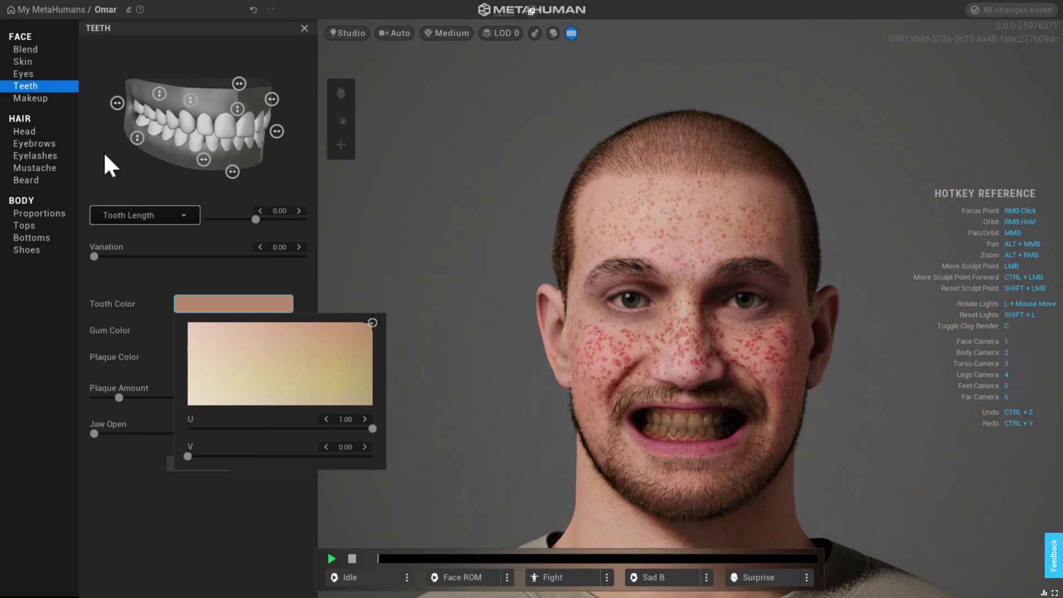
left_click(92, 351)
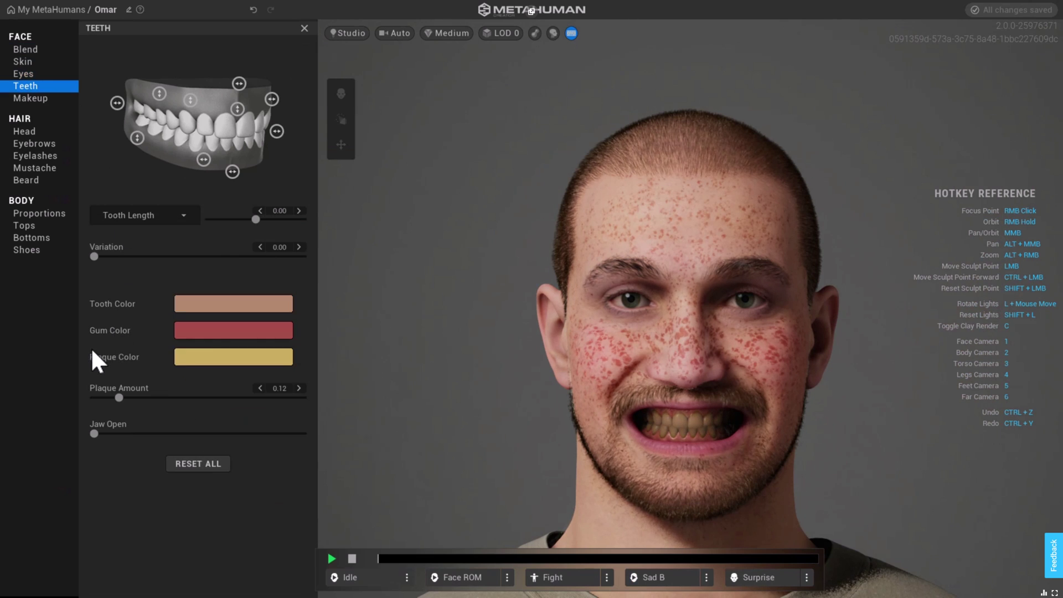
left_click(201, 330)
left_click_drag(252, 377, 364, 421)
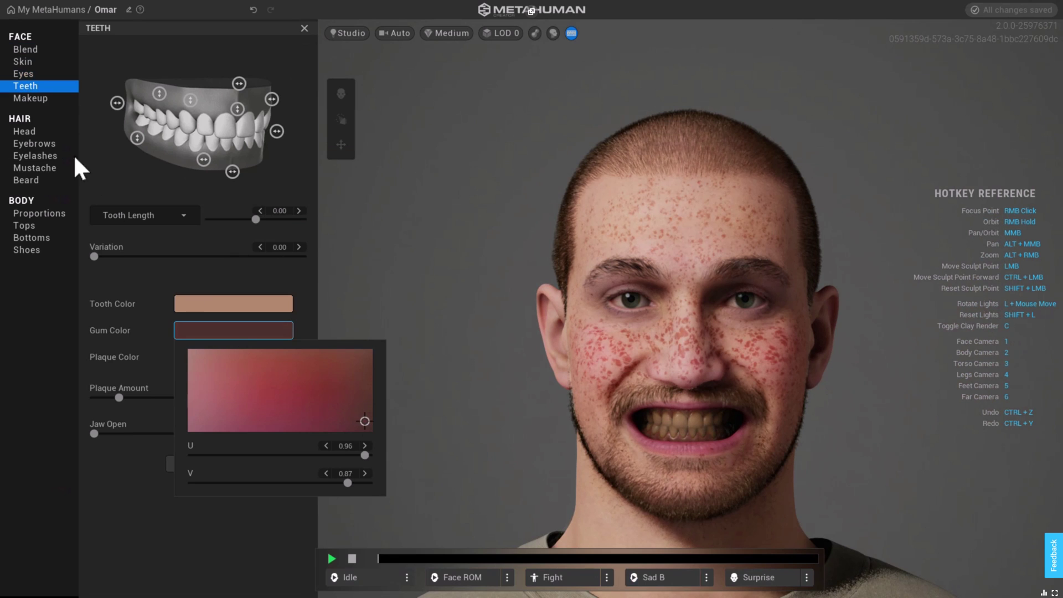
Apply Dramatic Smudge eye makeup with roughness 0.78 and metalness 0.75.
left_click(38, 98)
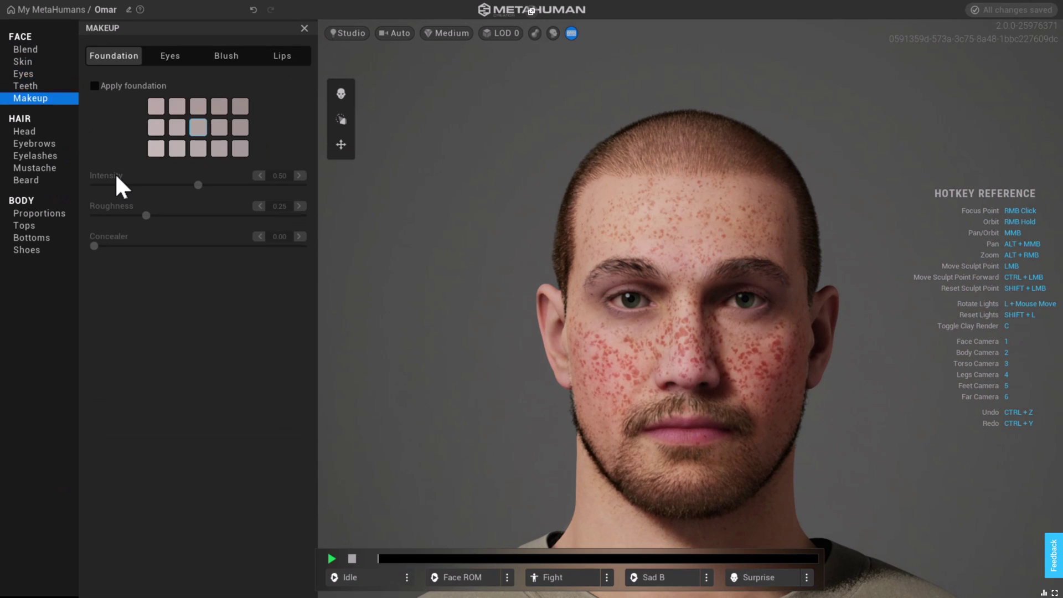
left_click(162, 58)
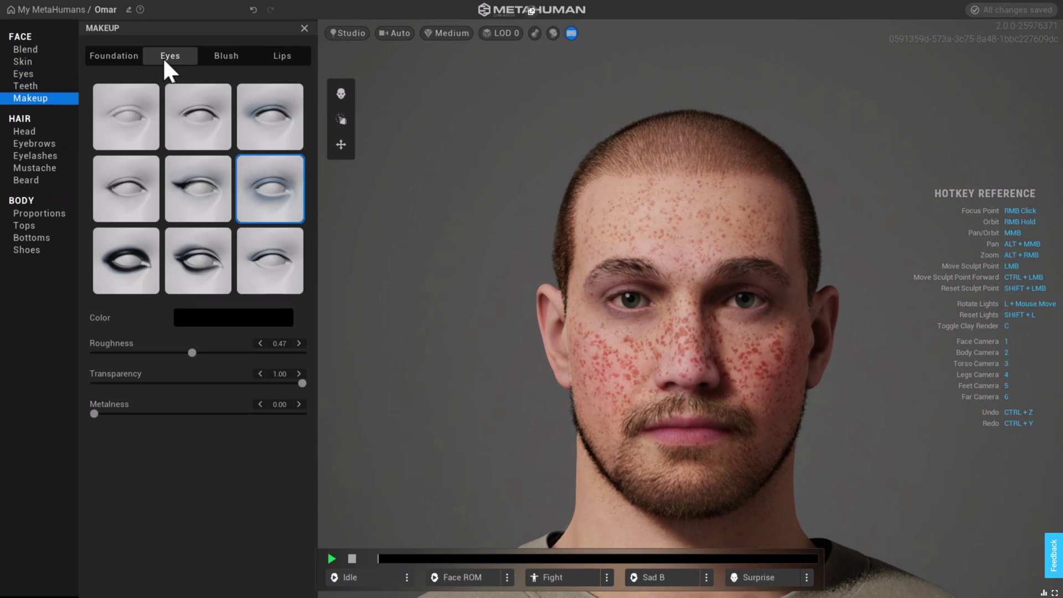
left_click(145, 251)
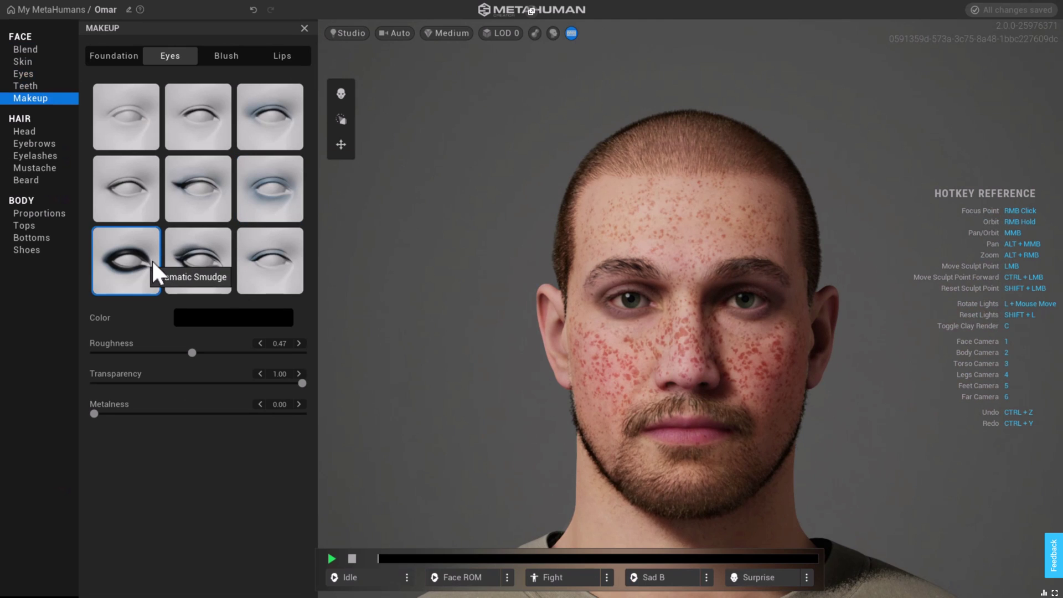
left_click_drag(191, 351, 256, 352)
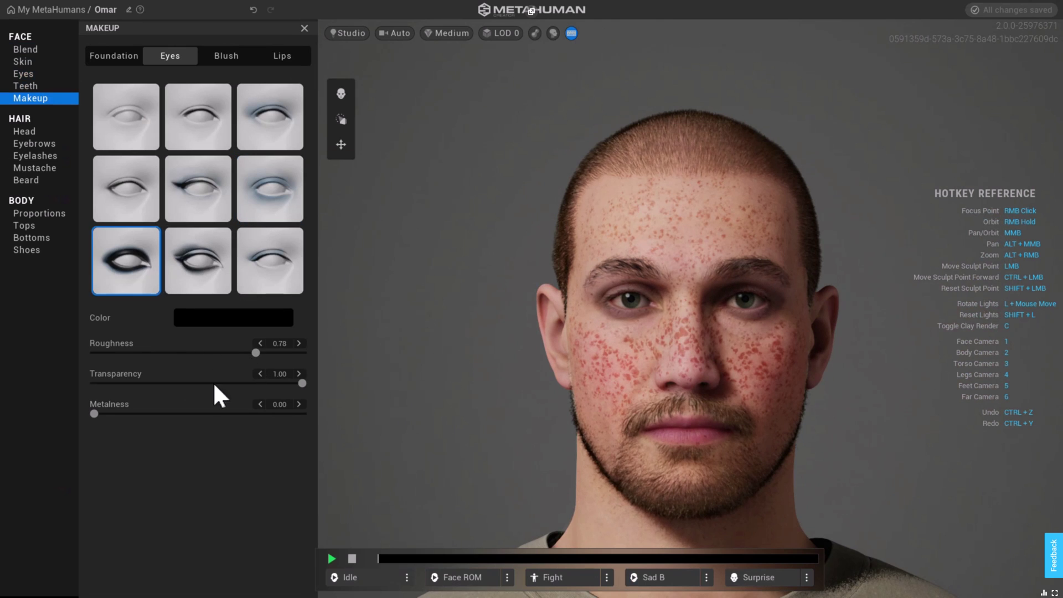
left_click_drag(223, 413, 250, 414)
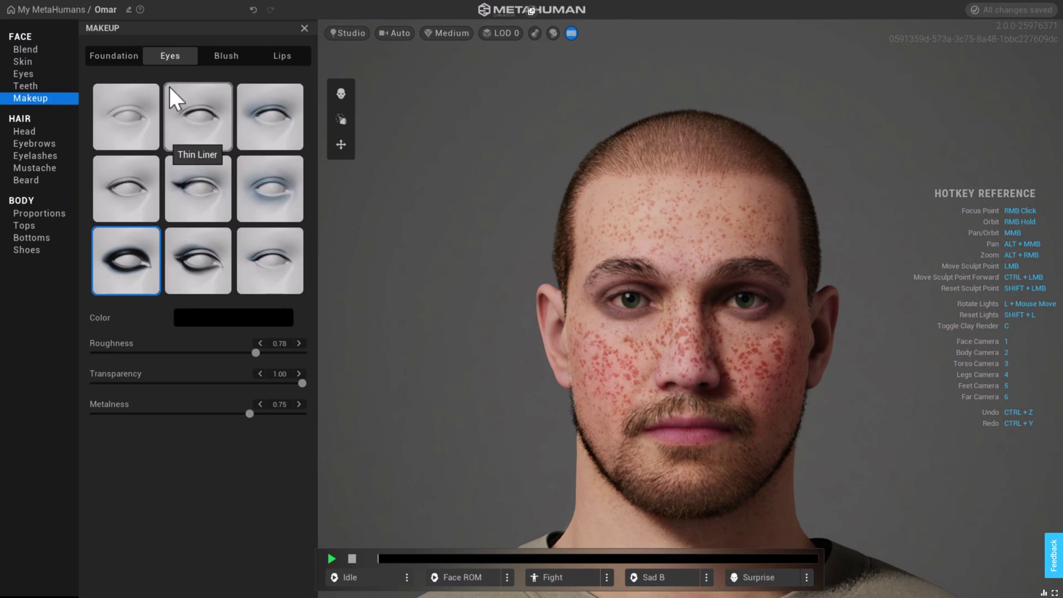
Add High Curve blush to the cheeks and red Cupid lipstick to the lips.
left_click(219, 58)
left_click(228, 196)
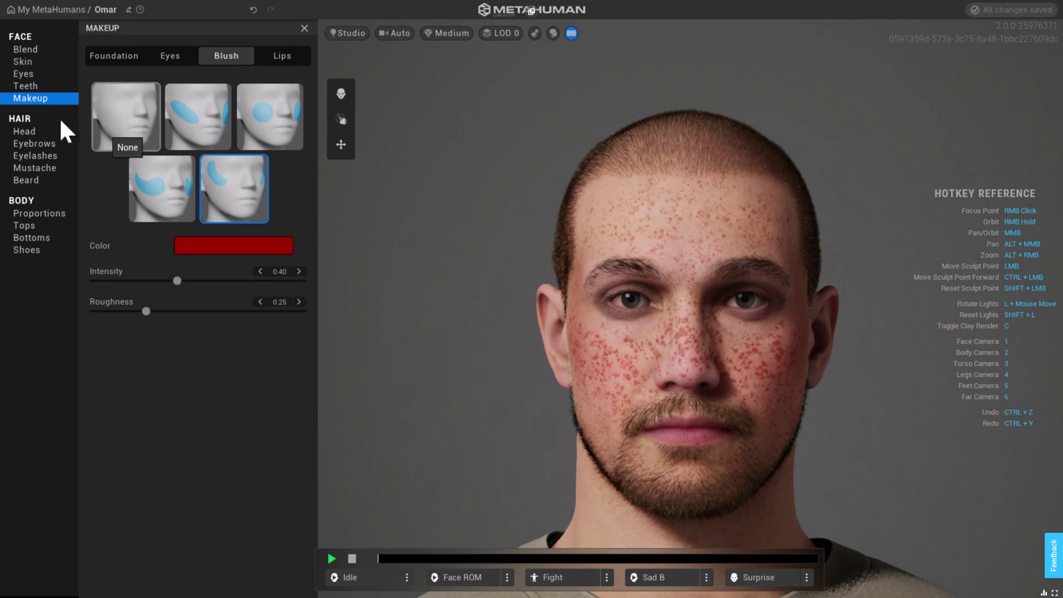
left_click(275, 58)
left_click(201, 185)
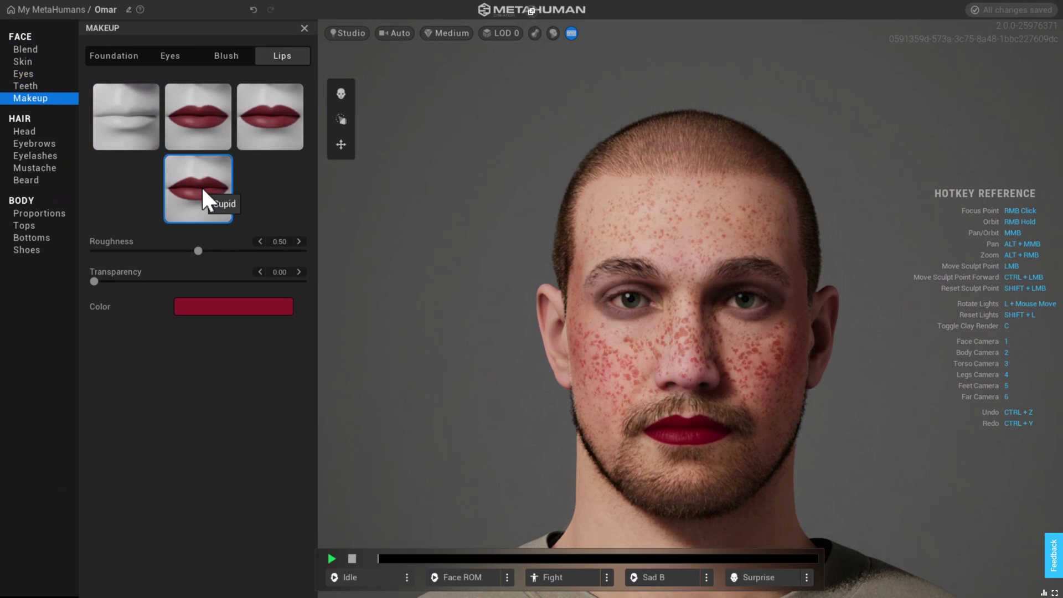
Give Omar the Medium Mohawk hairstyle.
left_click(29, 131)
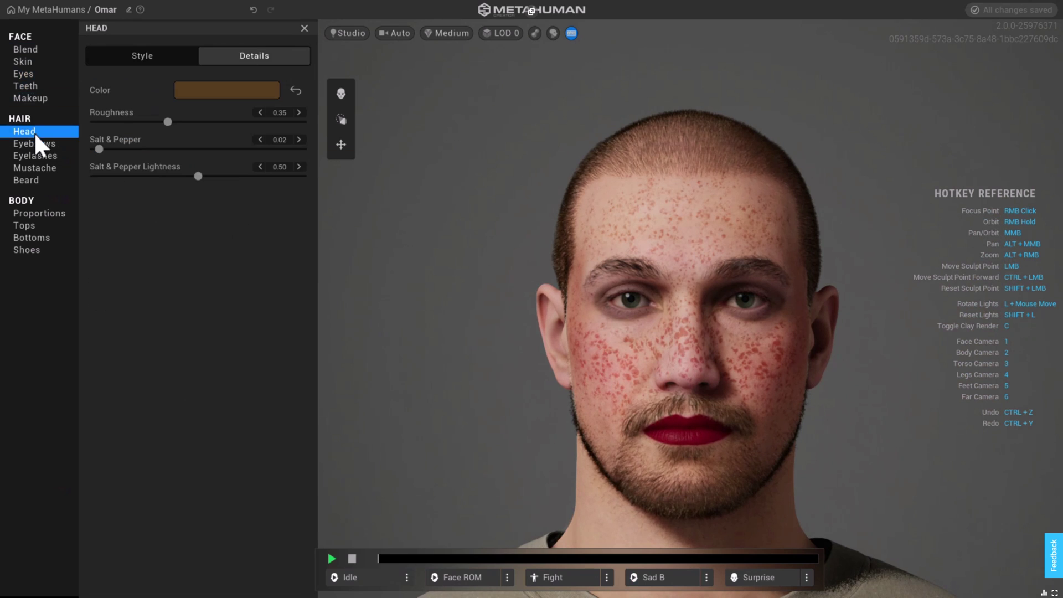
left_click(143, 56)
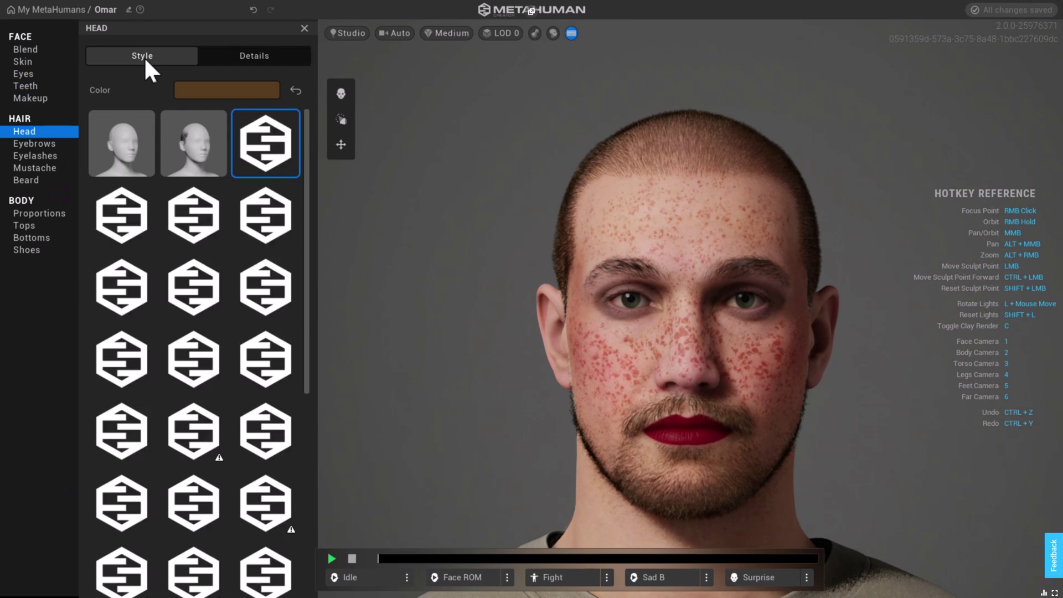
left_click(269, 348)
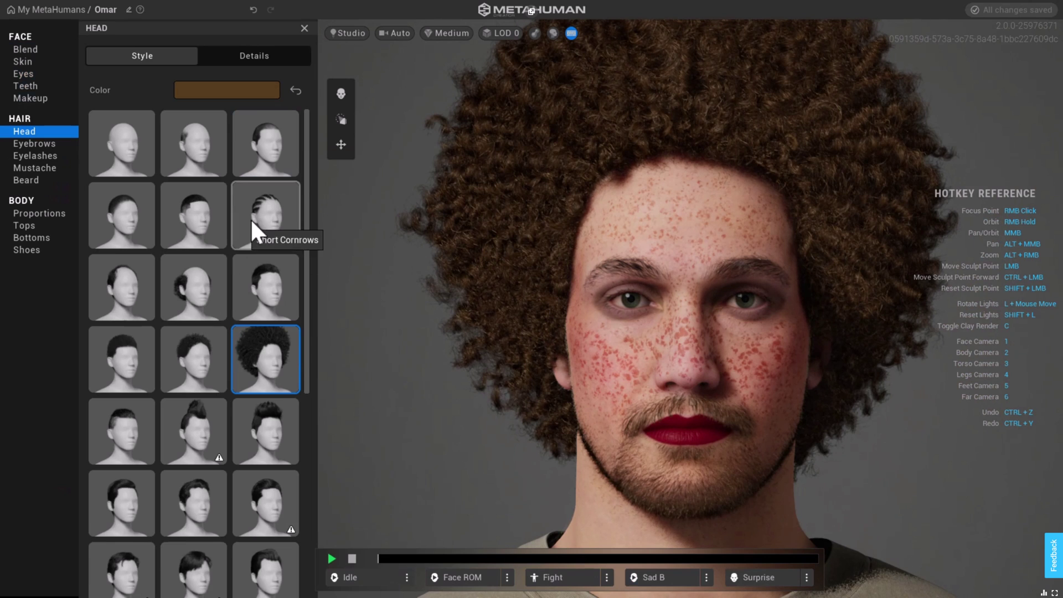
left_click(198, 430)
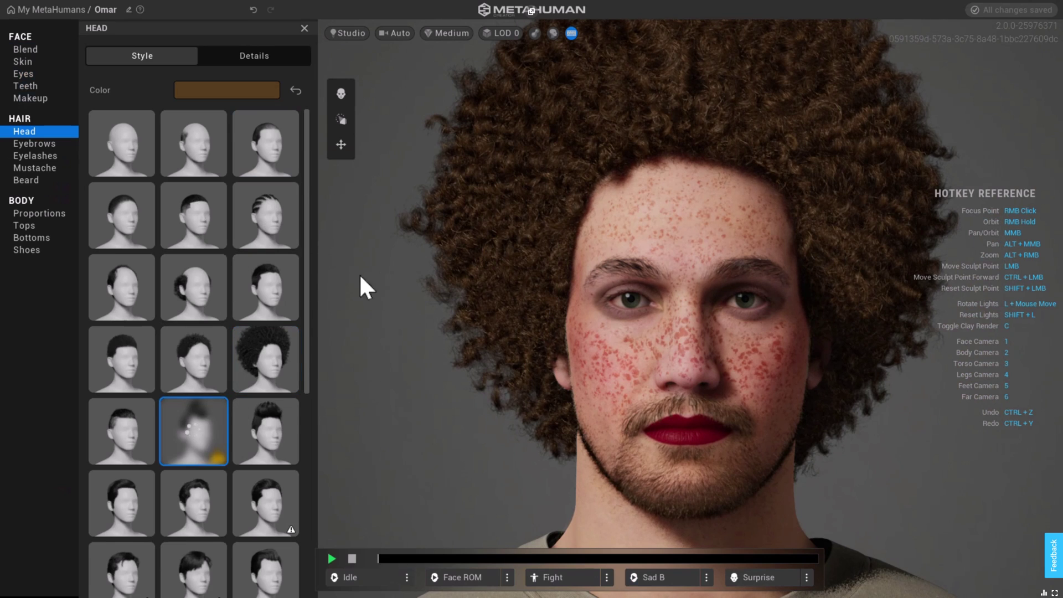
right_click_drag(732, 205, 675, 184)
Sculpt the face to lift the tip of the nose upward.
left_click(284, 60)
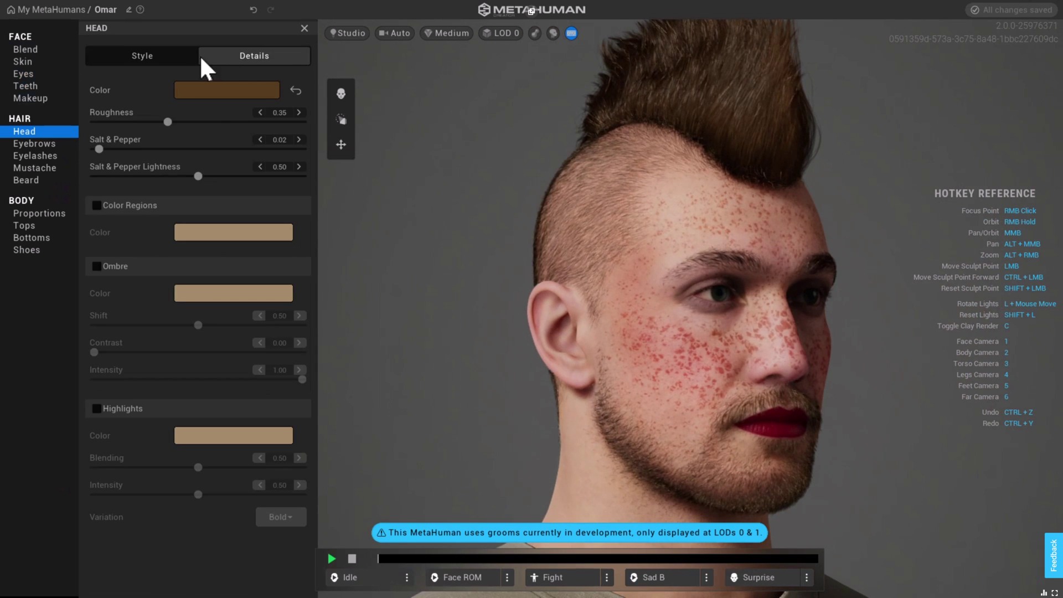
left_click(341, 116)
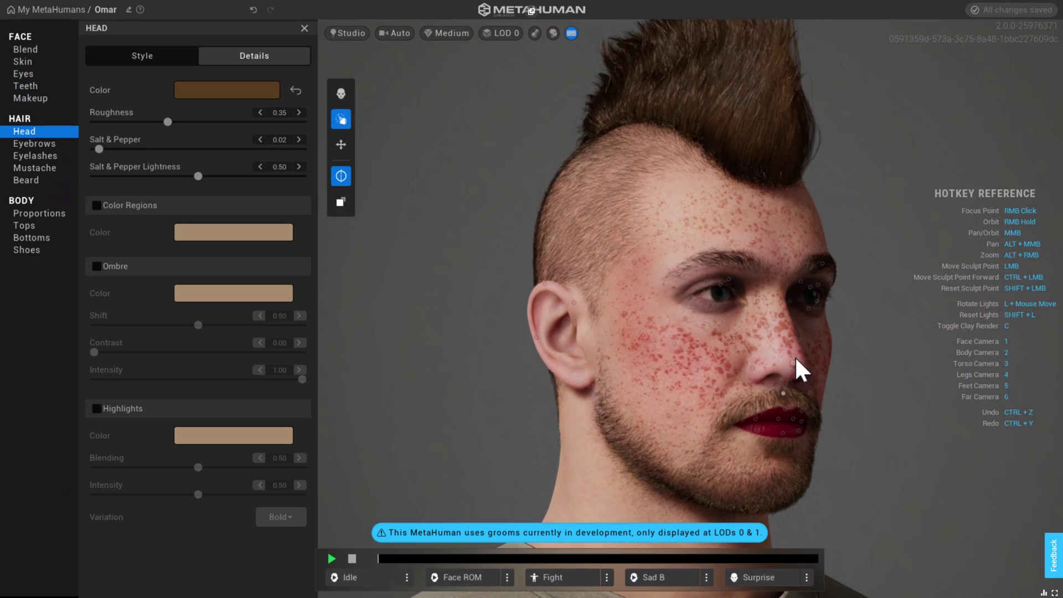
left_click_drag(793, 363, 811, 273)
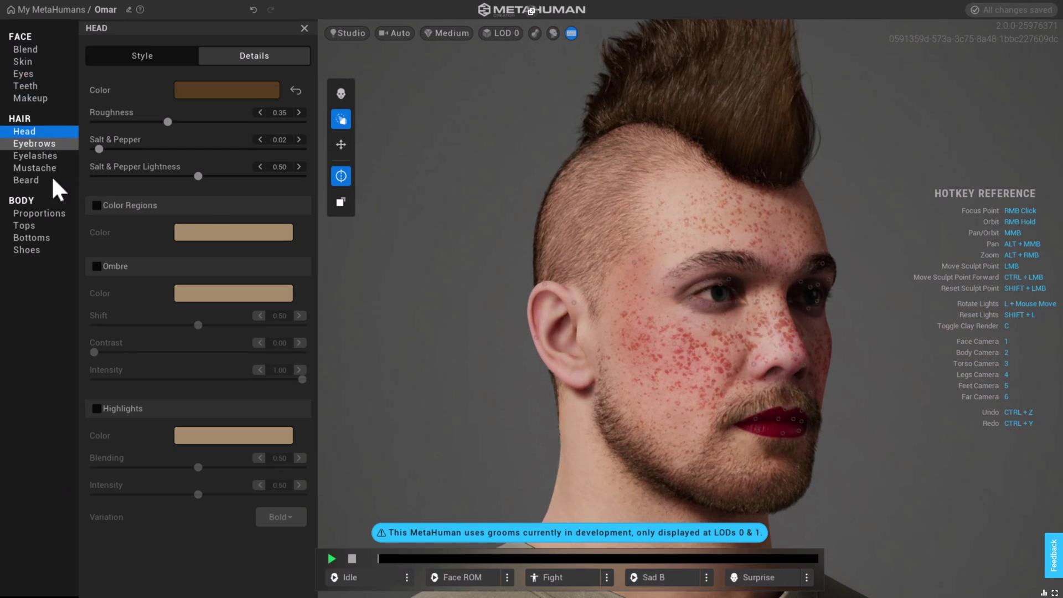
left_click(38, 182)
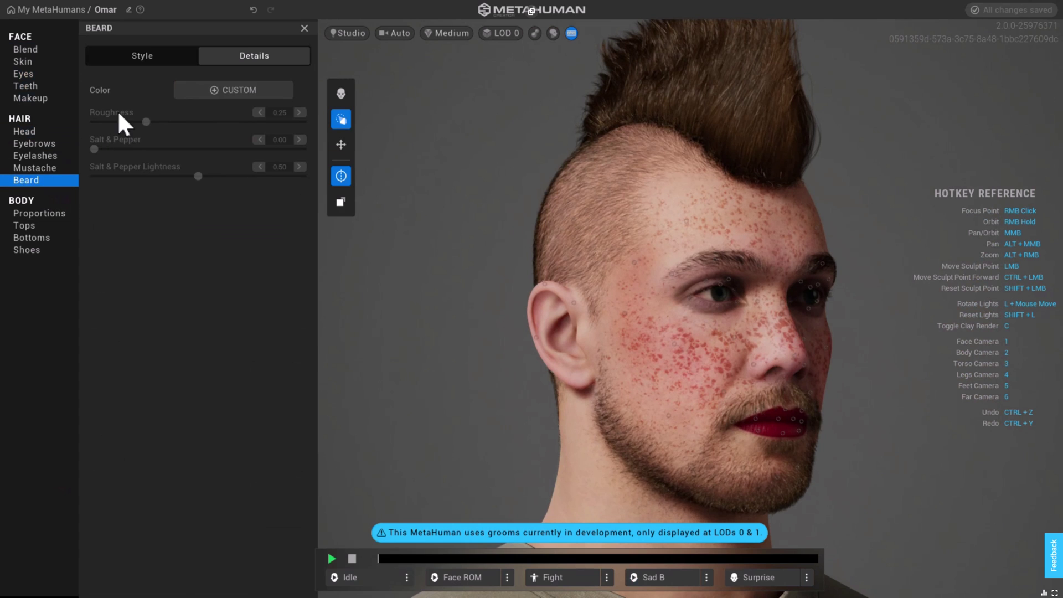
Give Omar the Long Scraggly Goatee beard.
left_click(132, 57)
left_click(256, 353)
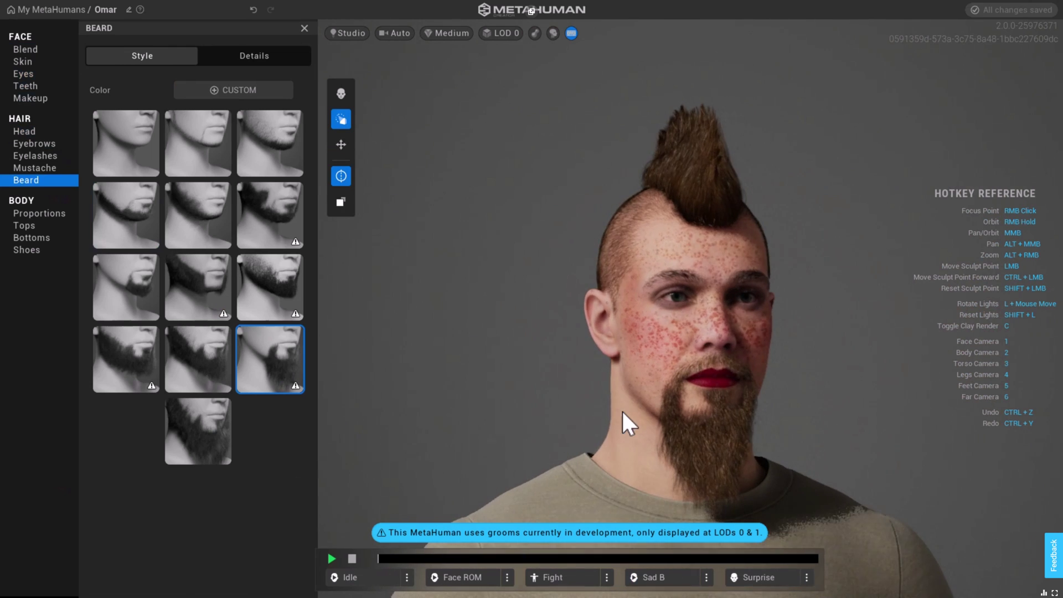
scroll(595, 383, "down", 3)
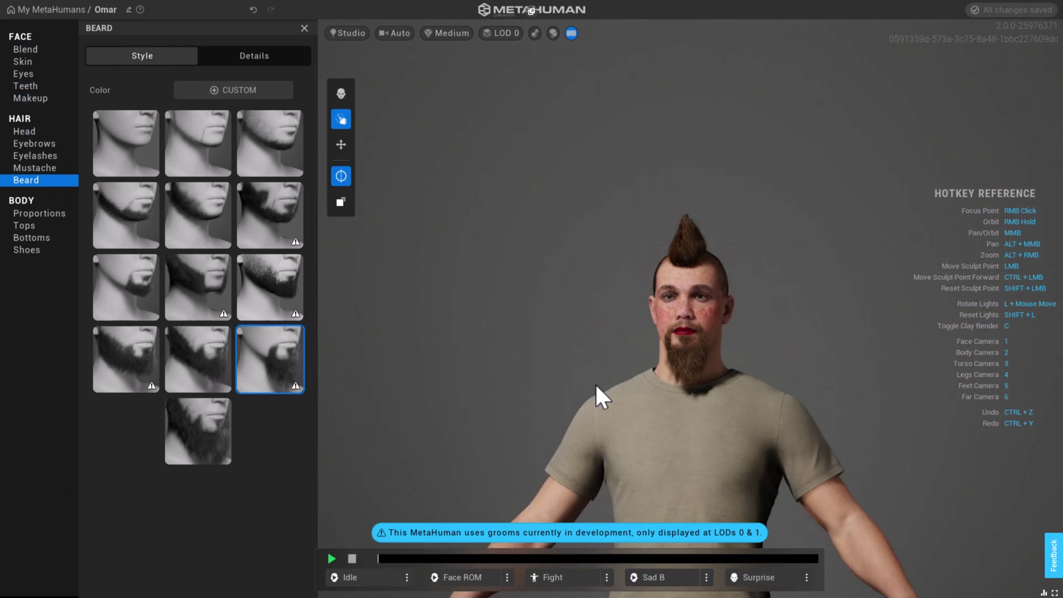
scroll(594, 383, "down", 3)
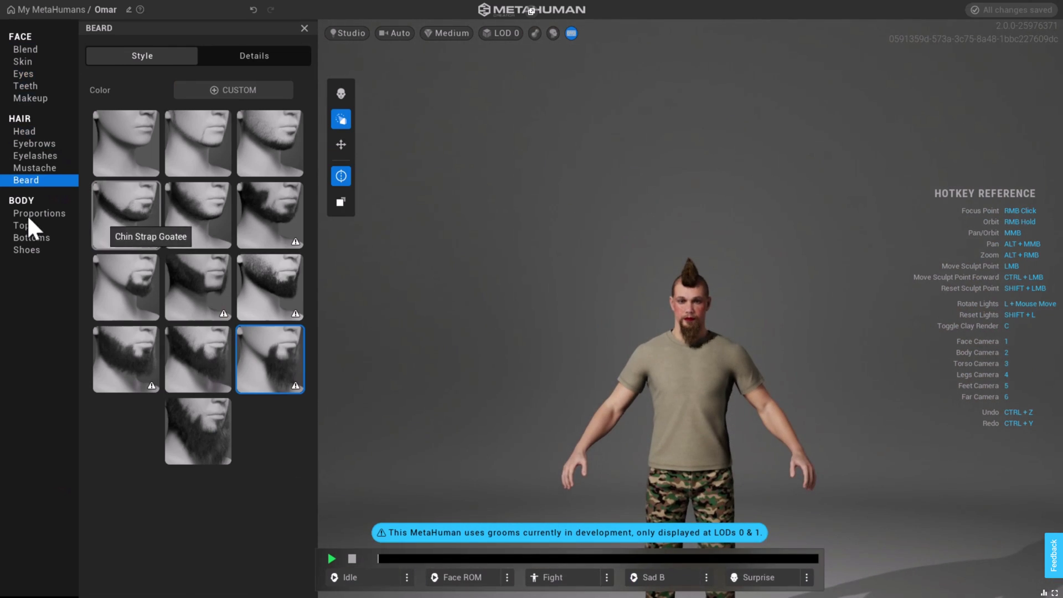
Dress him in a hoodie printed with the glasses graphic in pink (D60083).
left_click(38, 226)
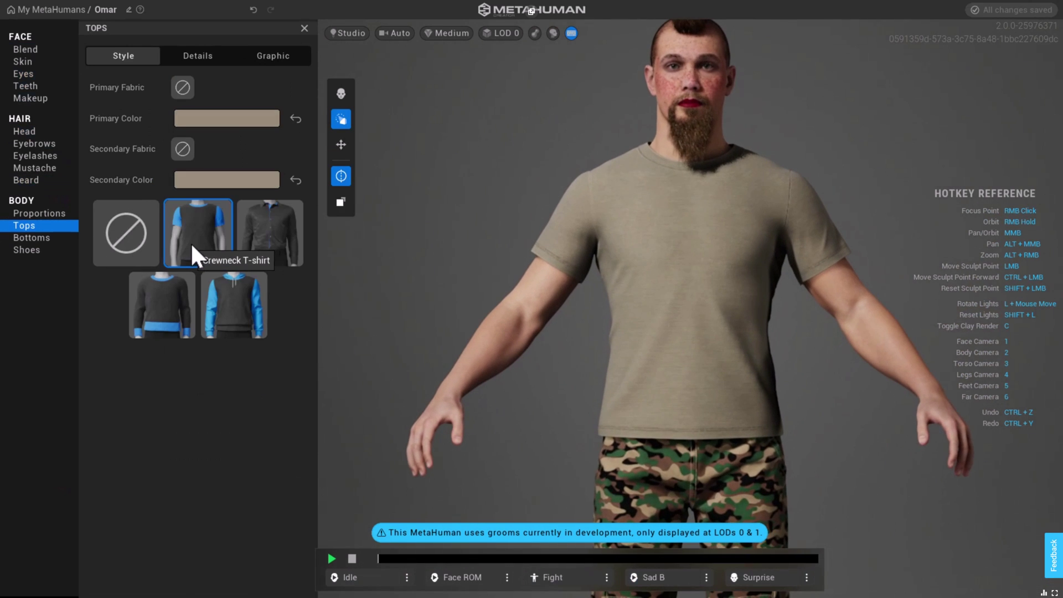
left_click(238, 304)
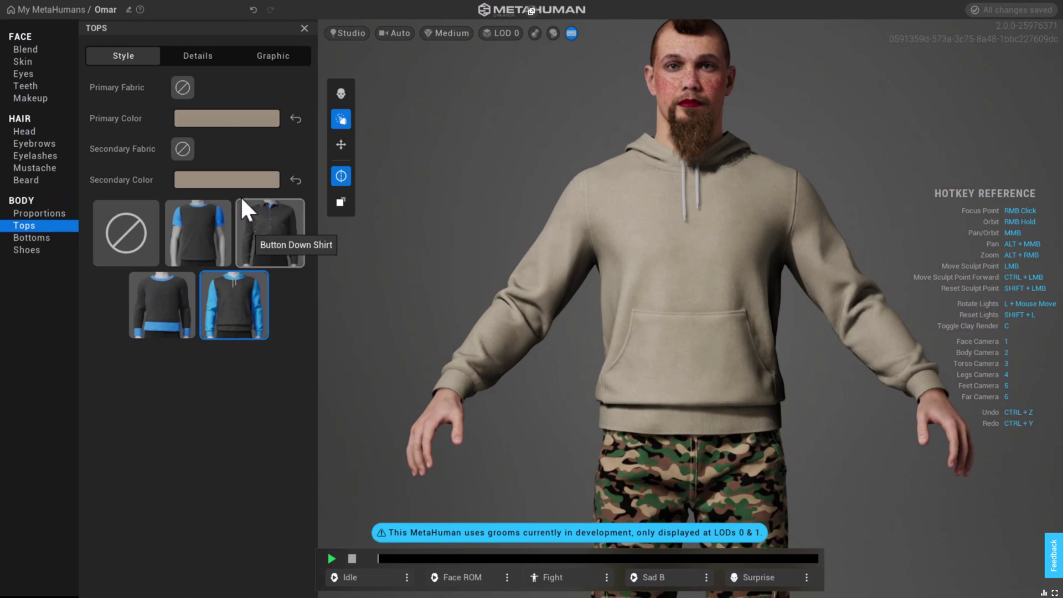
left_click(221, 53)
left_click(267, 58)
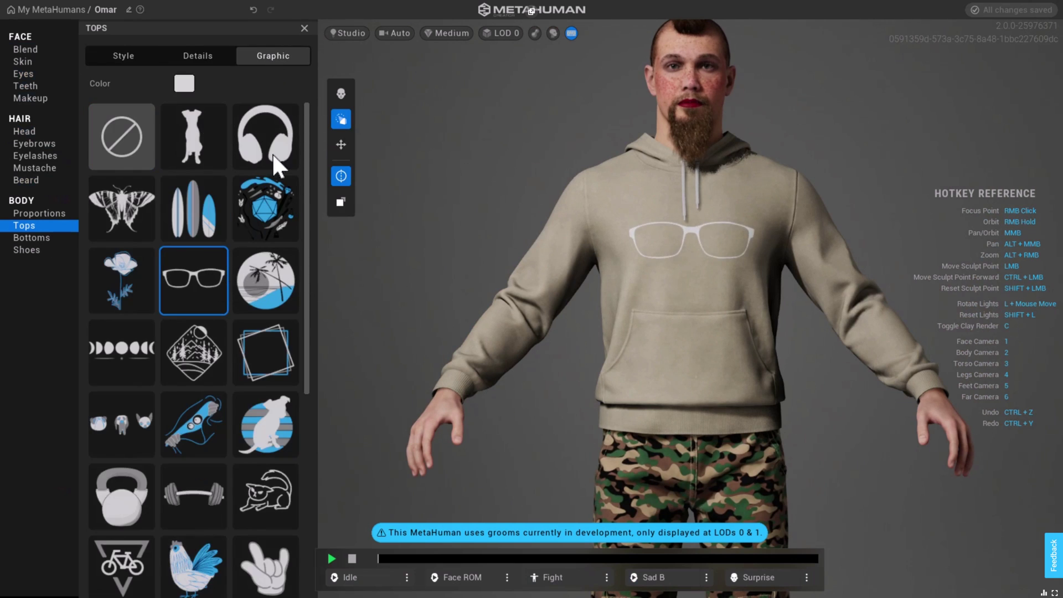
left_click(182, 83)
left_click(364, 176)
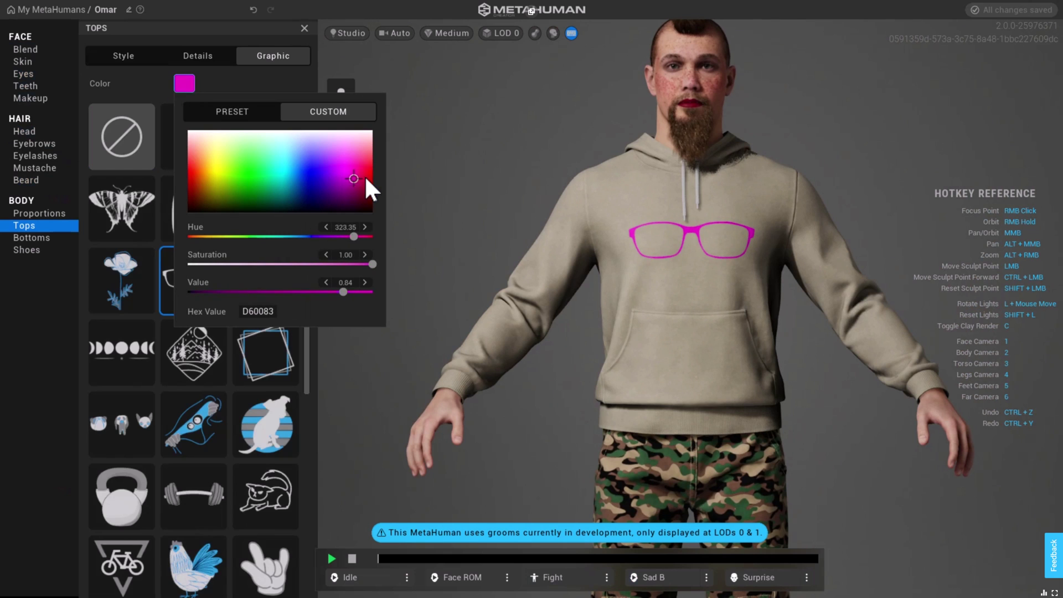
Replace the camouflage pants with mid-thigh camo shorts and inspect the fabric pattern.
left_click(44, 237)
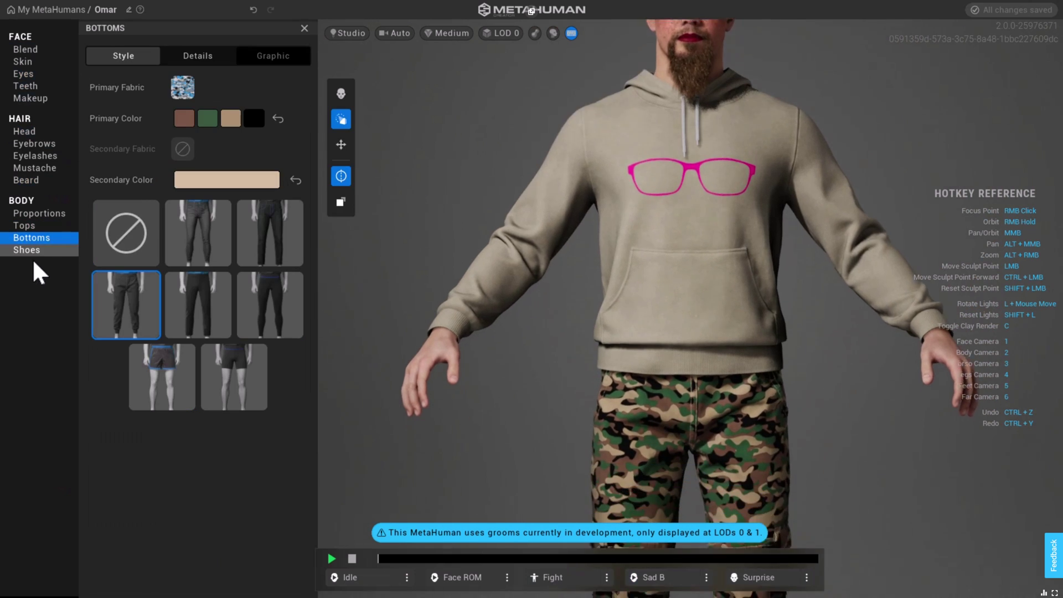
left_click(239, 369)
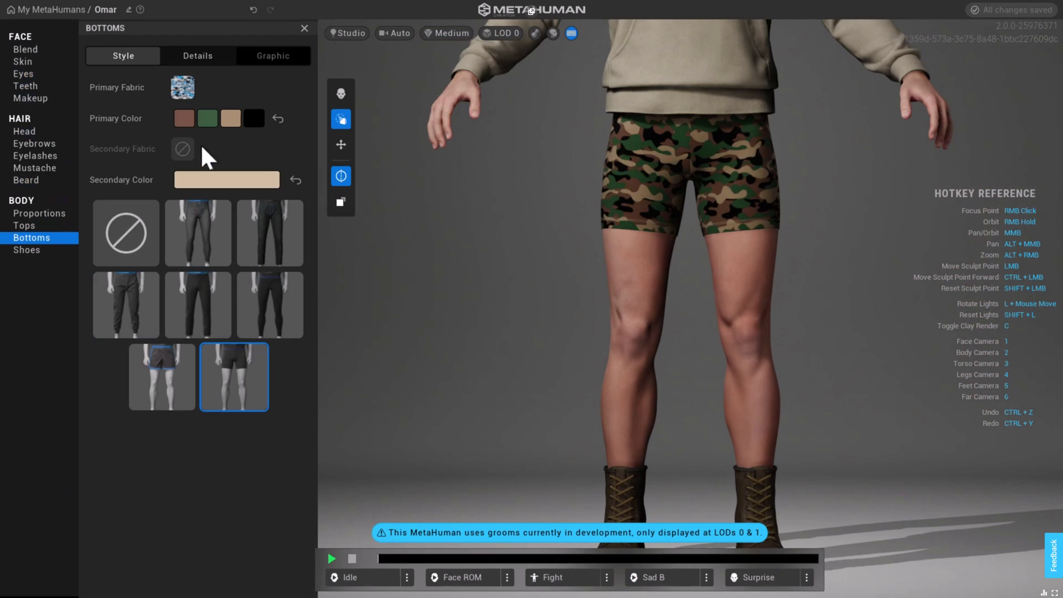
left_click(182, 60)
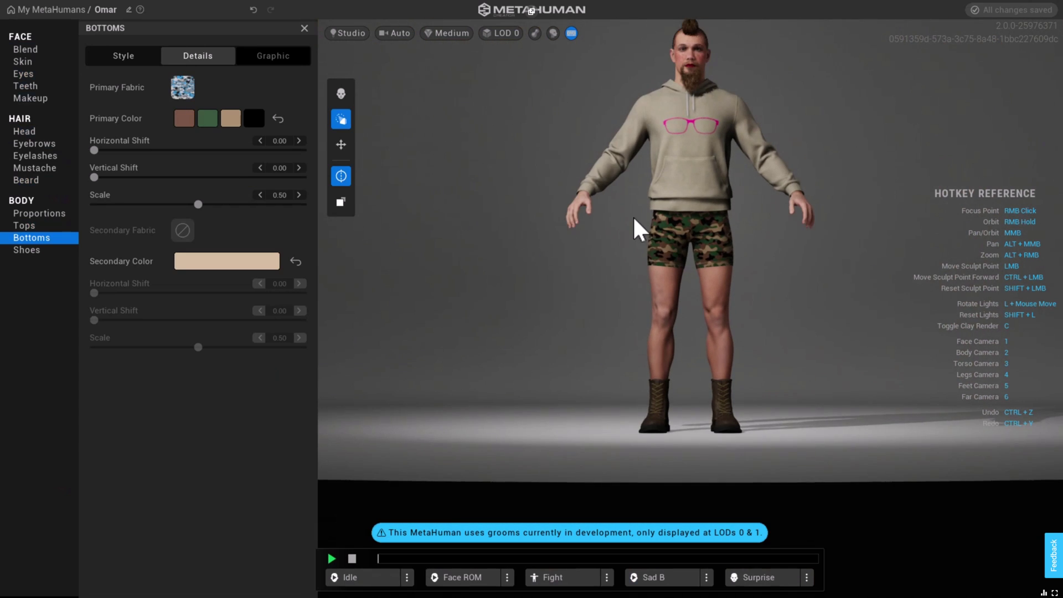
right_click_drag(639, 226, 740, 206)
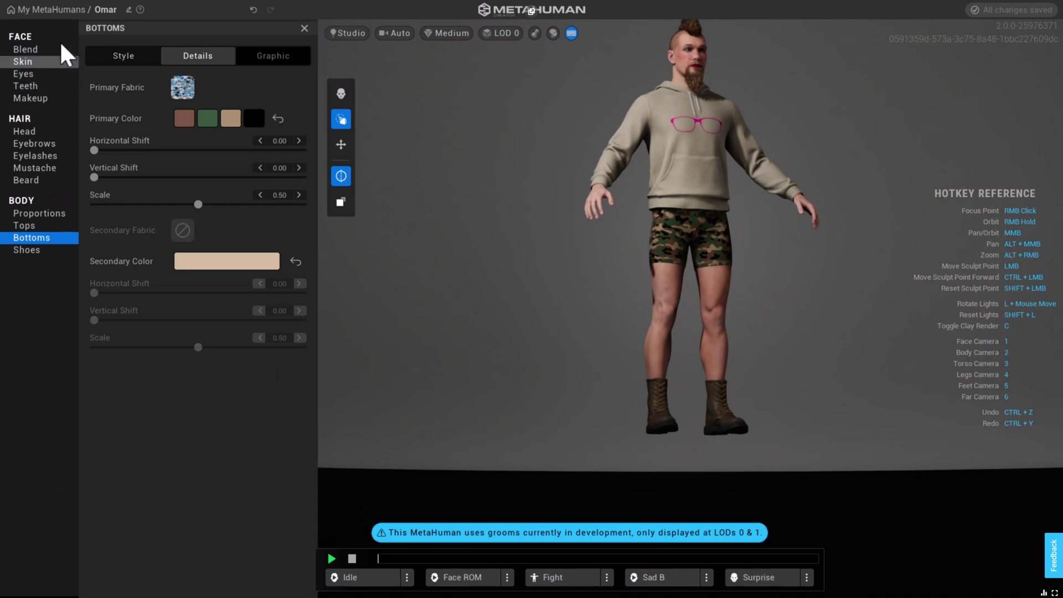
Exit the editor to My MetaHumans and view the Legacy MetaHumans tab.
left_click(52, 10)
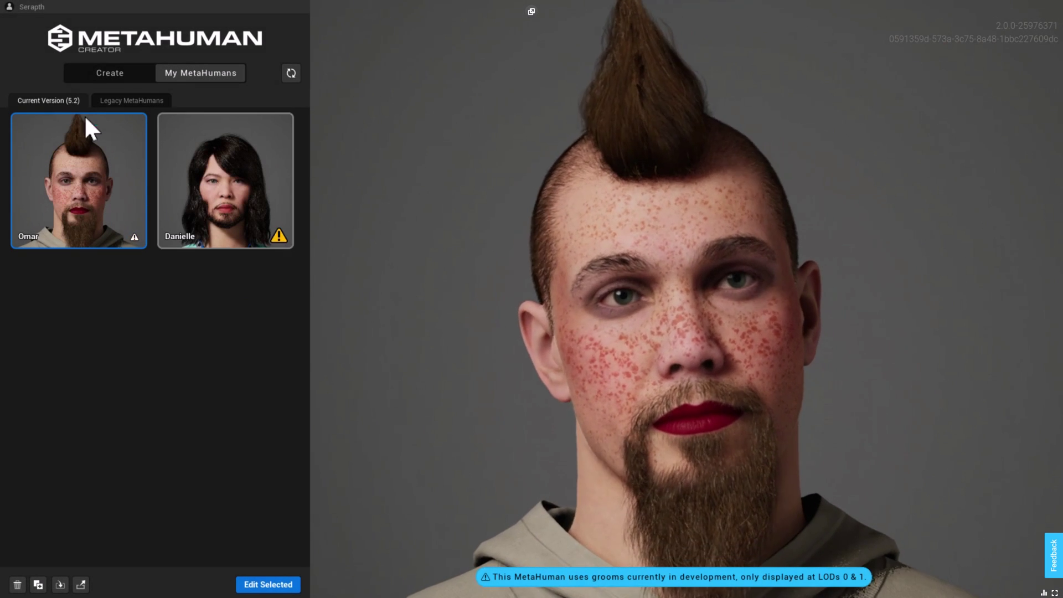
left_click(122, 101)
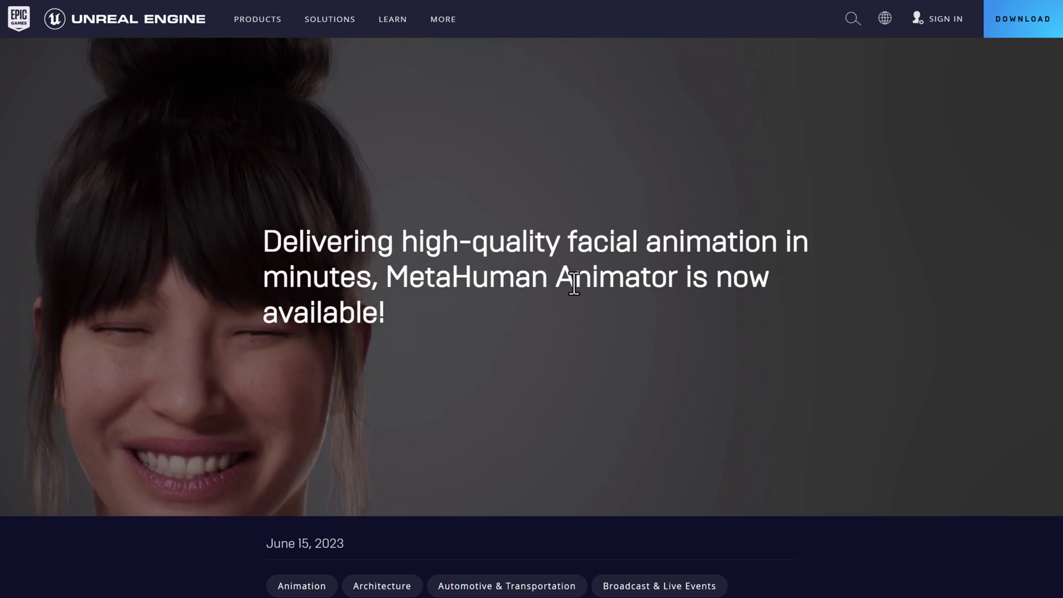
Scroll to the MetaHuman Animator Now Available video and play it muted.
scroll(574, 284, "down", 8)
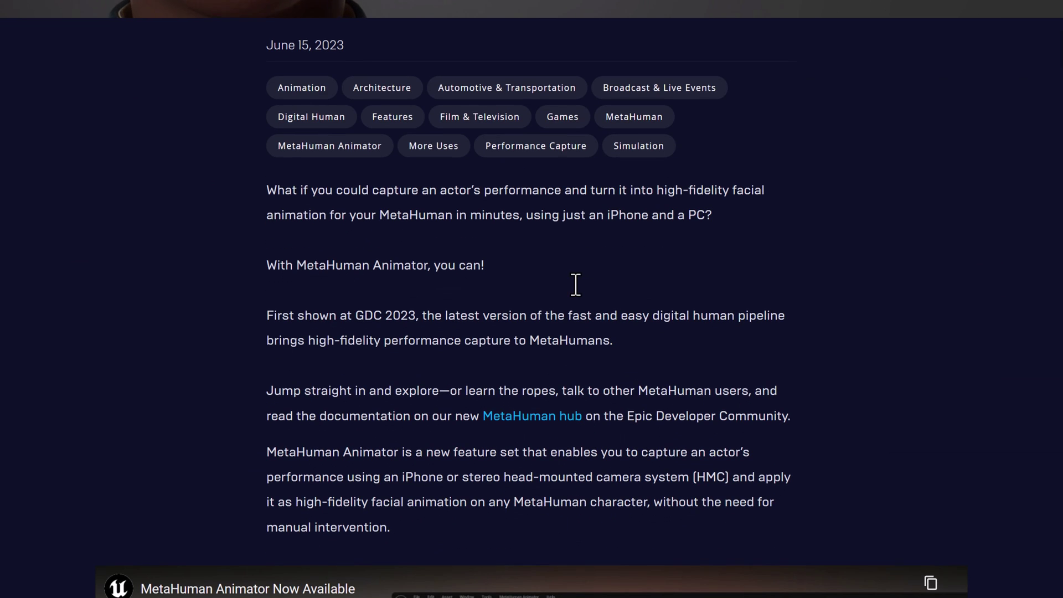
scroll(577, 280, "down", 3)
scroll(581, 285, "down", 6)
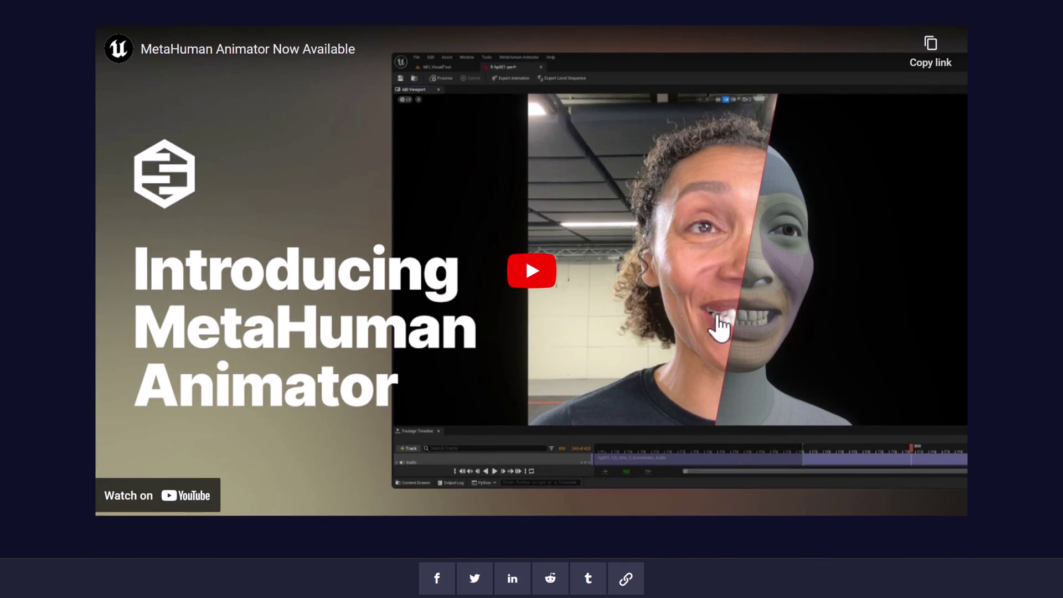
scroll(718, 325, "down", 1)
scroll(645, 267, "down", 2)
scroll(581, 255, "up", 2)
left_click(531, 232)
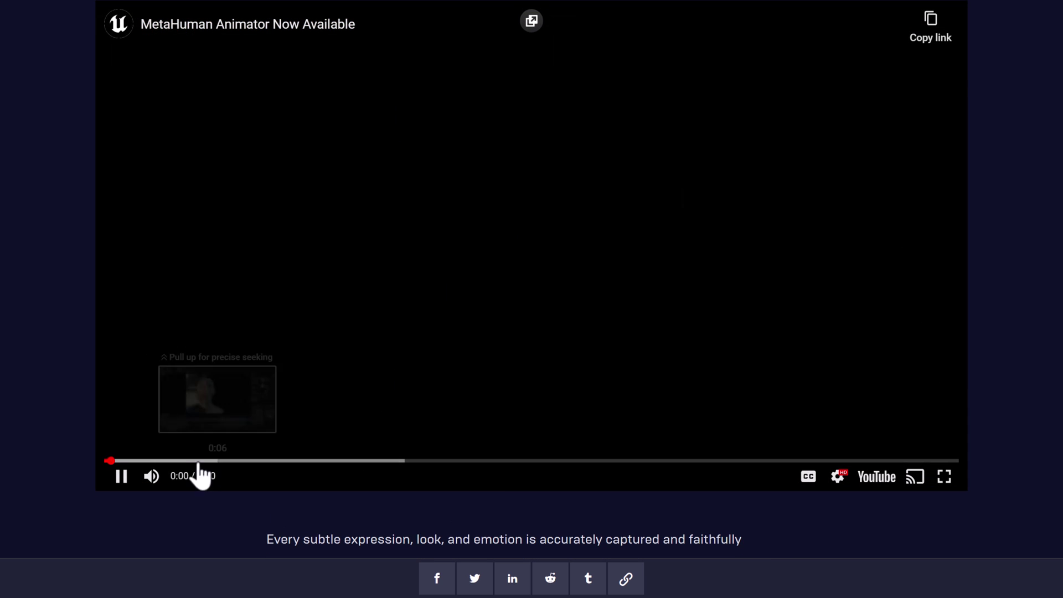
left_click(150, 475)
left_click(219, 460)
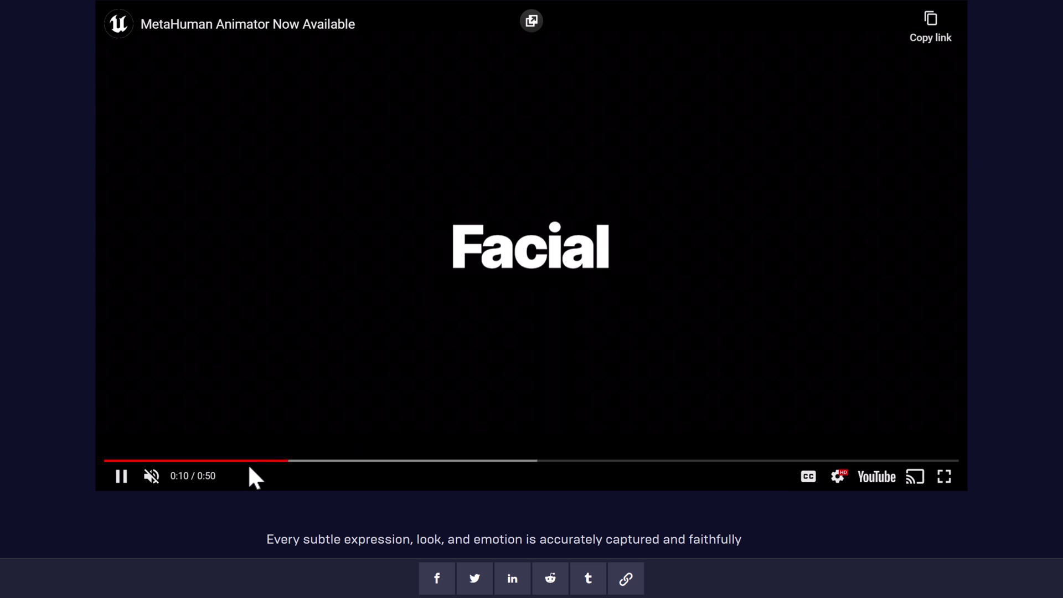
Pause the video at 0:07, dismiss More videos, and read down to the editor screenshot.
left_click(264, 461)
left_click(220, 461)
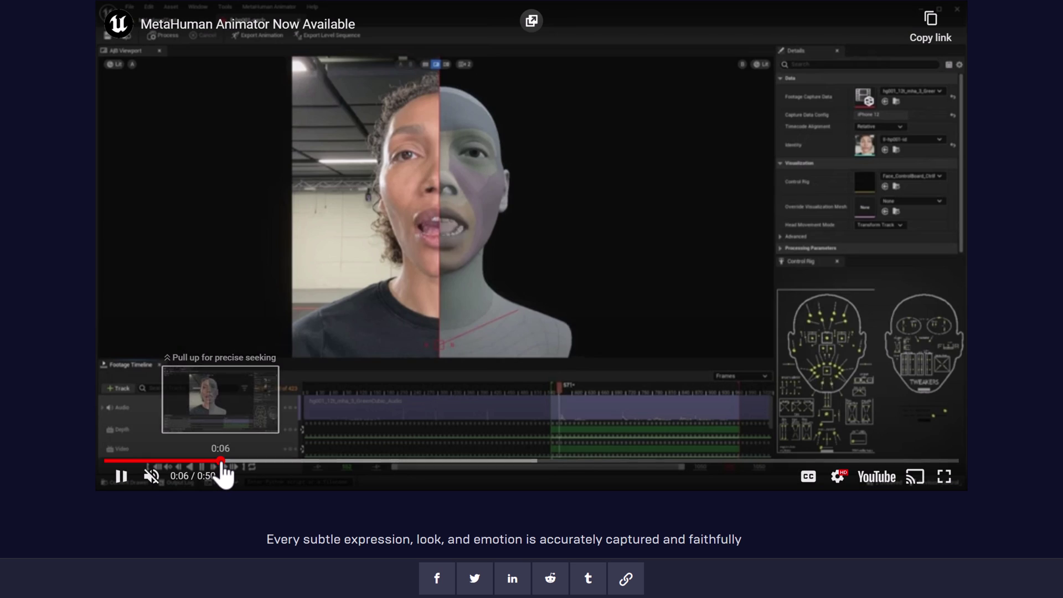
left_click(121, 476)
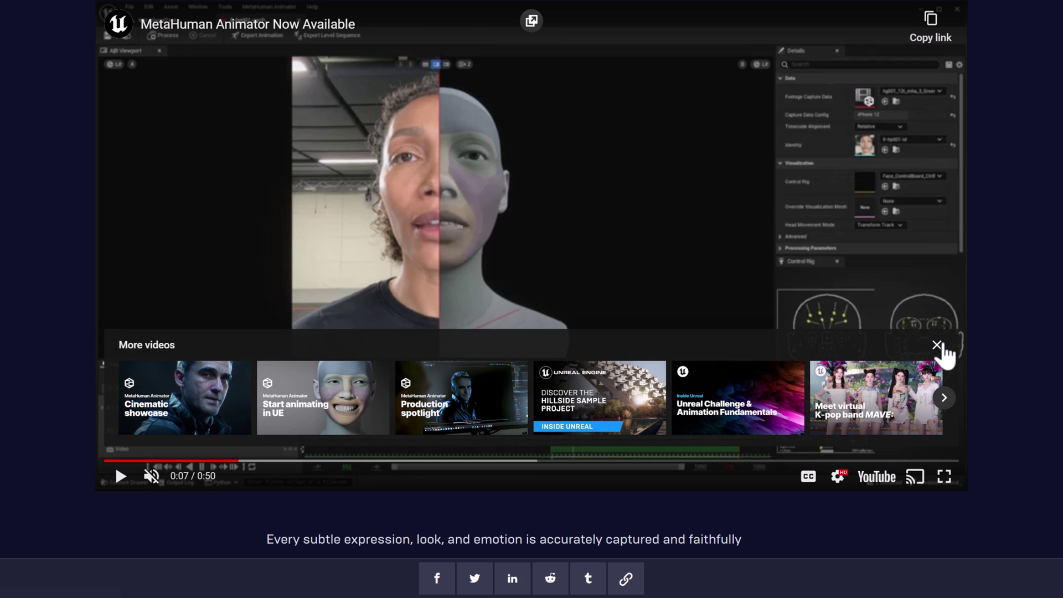
left_click(937, 345)
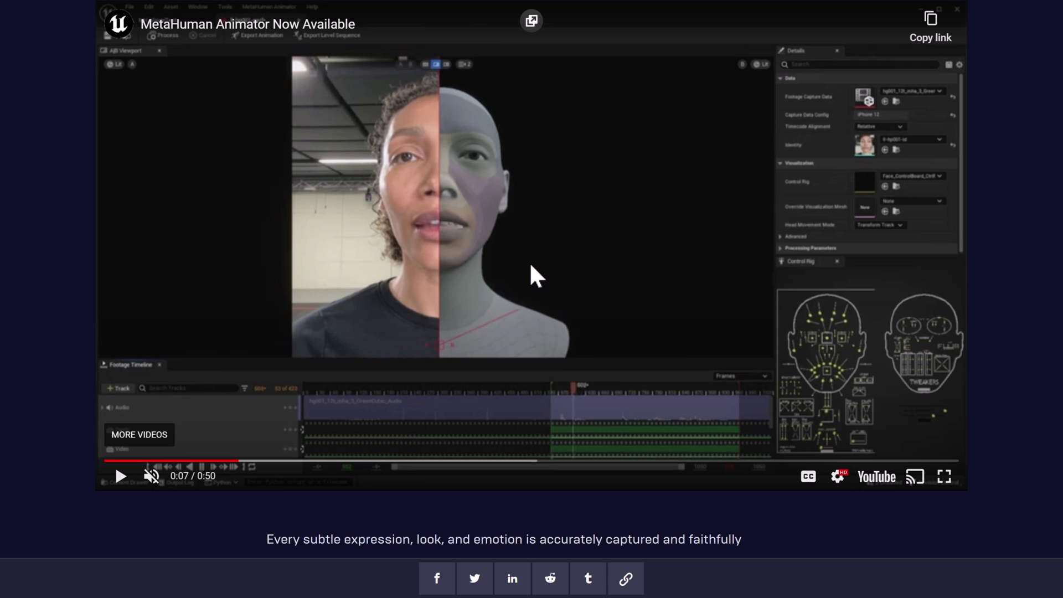
scroll(595, 283, "down", 8)
scroll(596, 283, "down", 10)
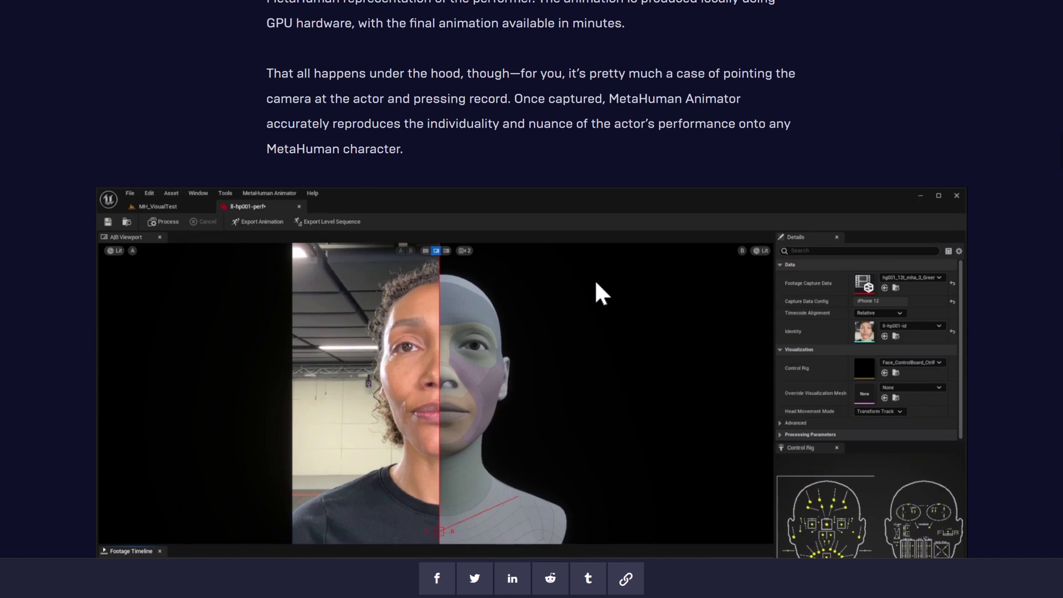
Play the Blue Dot showcase video from about 0:53 muted, pausing it at 1:00.
scroll(595, 279, "down", 12)
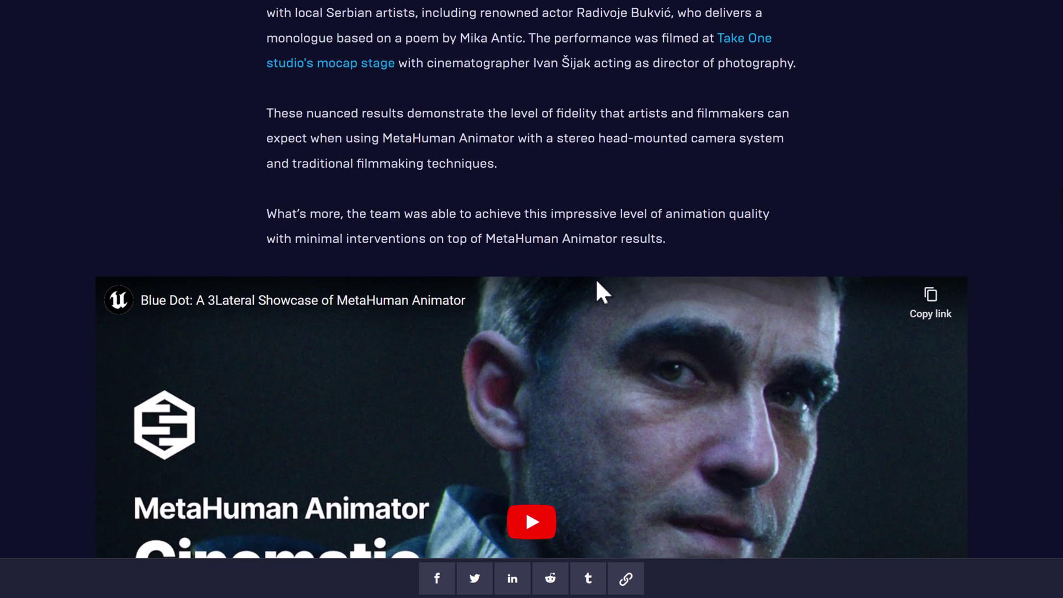
scroll(597, 281, "down", 3)
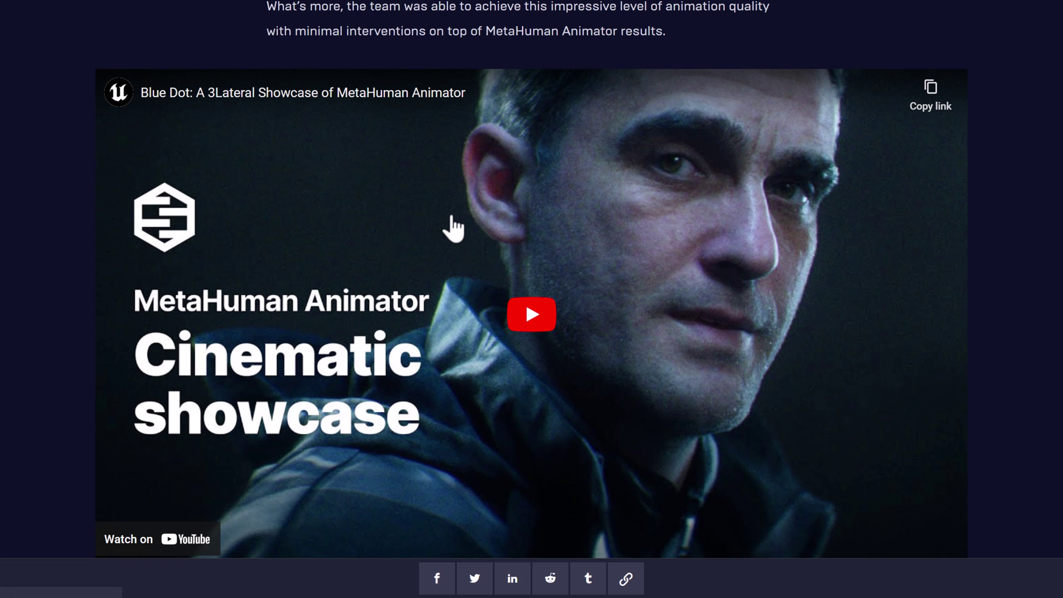
scroll(450, 228, "down", 4)
scroll(453, 227, "up", 3)
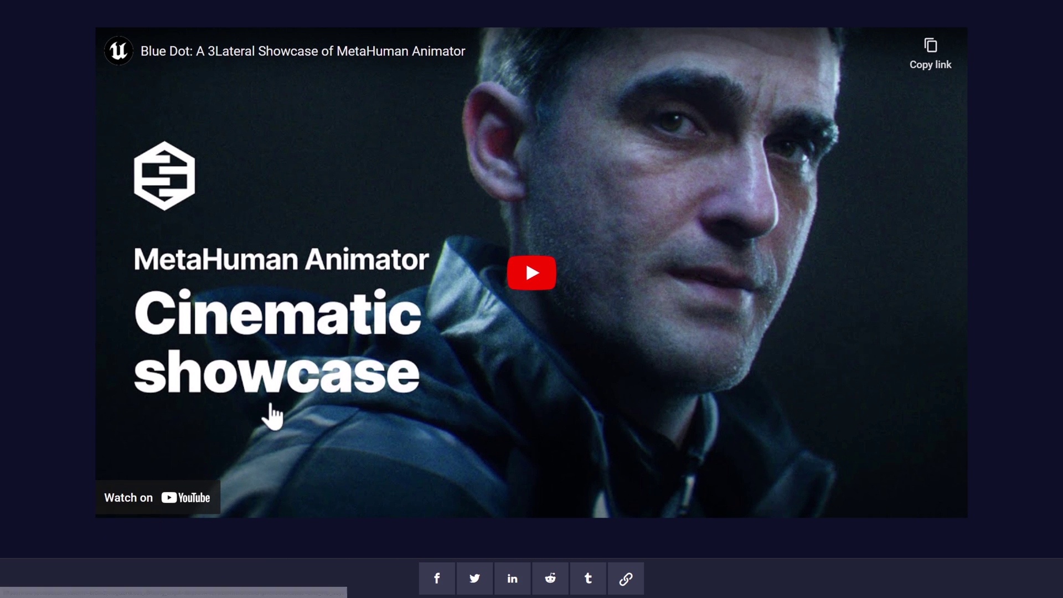
left_click(520, 281)
left_click(298, 487)
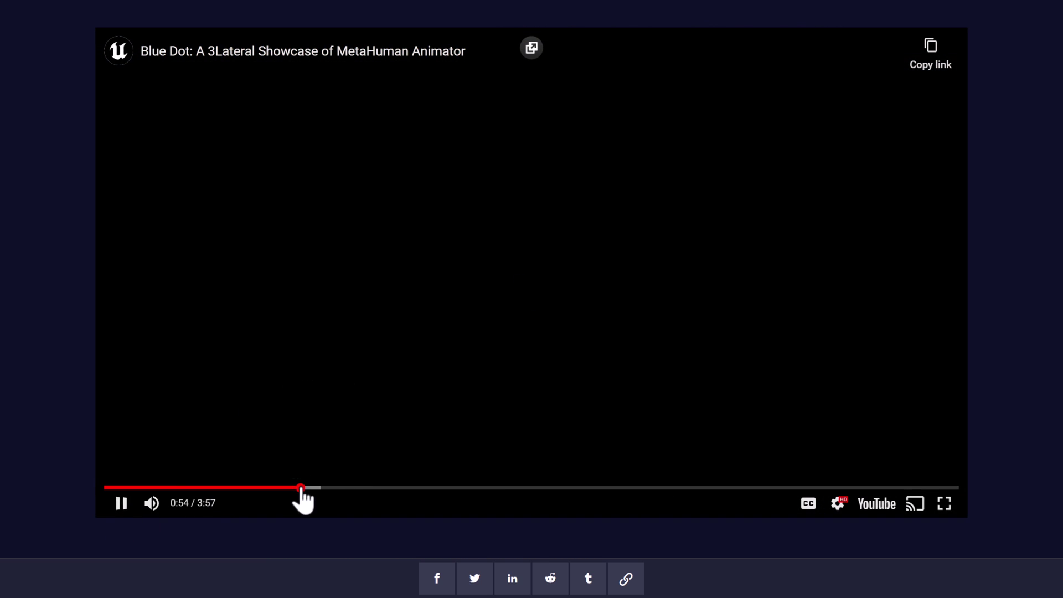
left_click(152, 504)
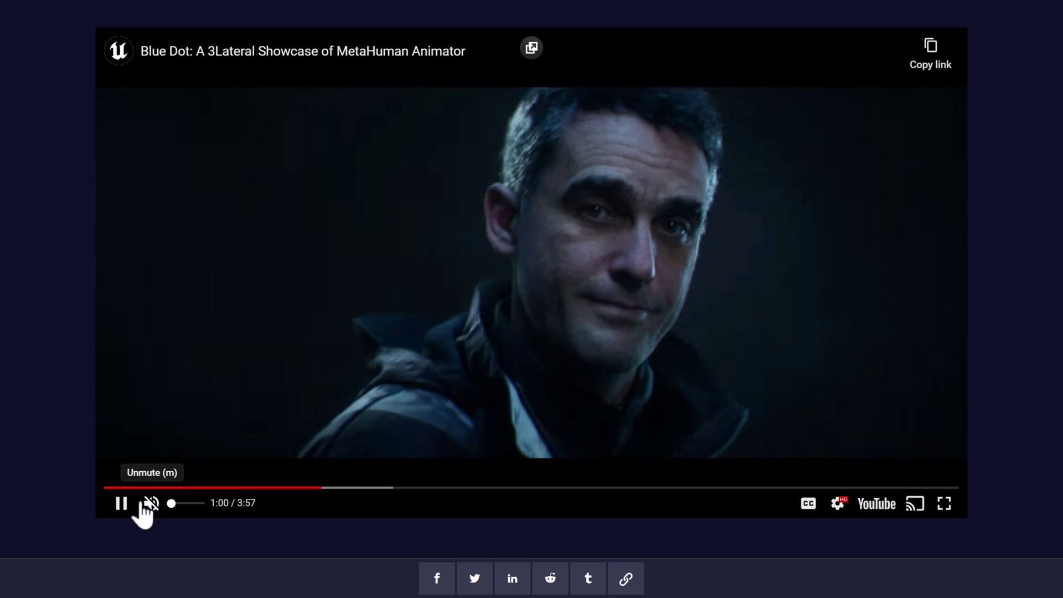
left_click(122, 504)
Read further down the article, briefly highlighting a heading and a partial sentence.
scroll(487, 392, "down", 6)
scroll(485, 385, "down", 3)
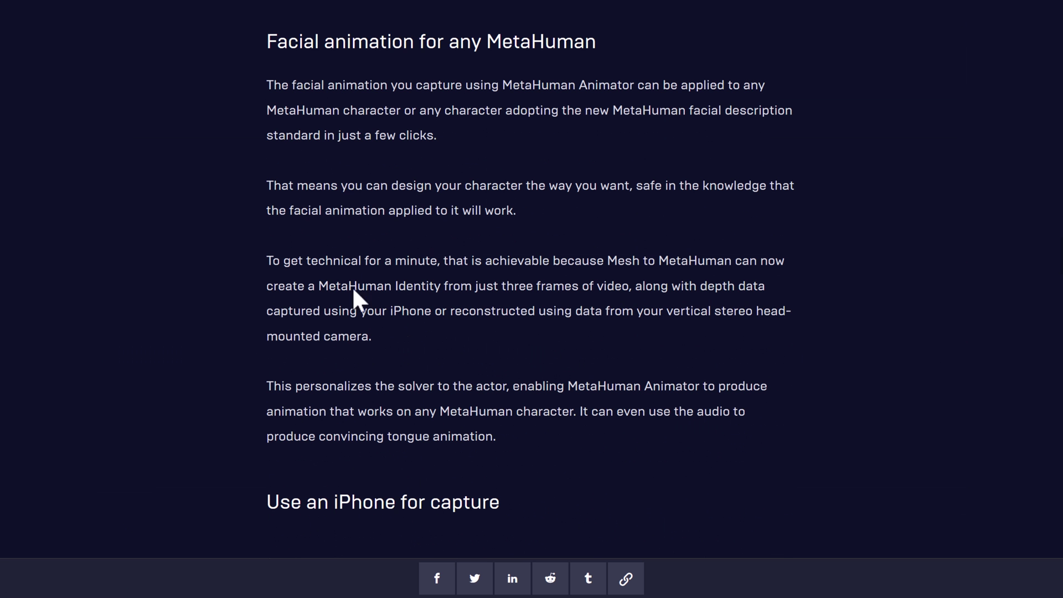
scroll(635, 287, "down", 8)
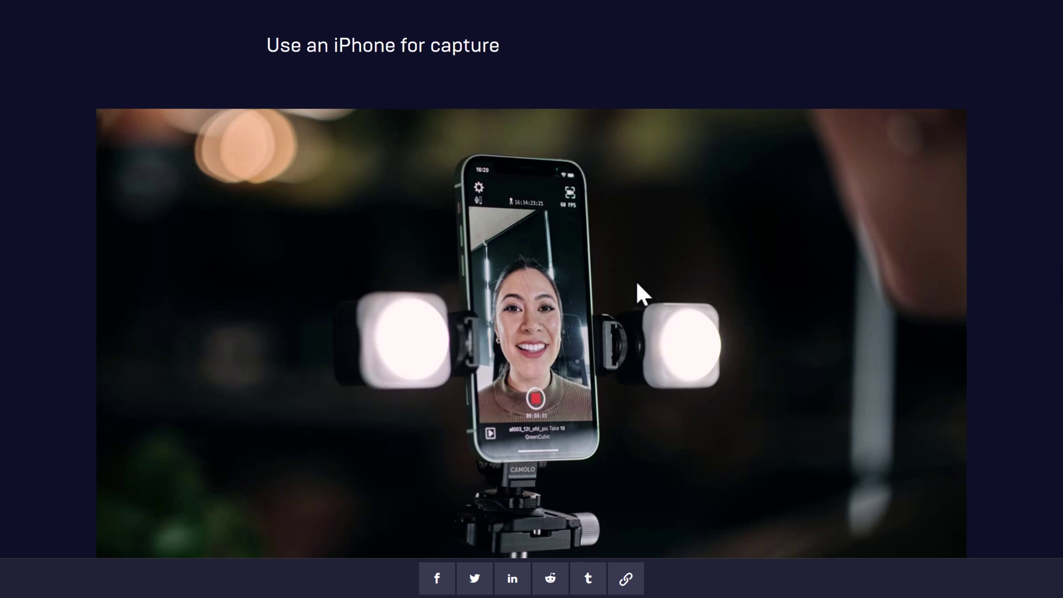
left_click_drag(280, 45, 541, 55)
left_click(541, 55)
scroll(684, 136, "down", 5)
scroll(685, 134, "down", 4)
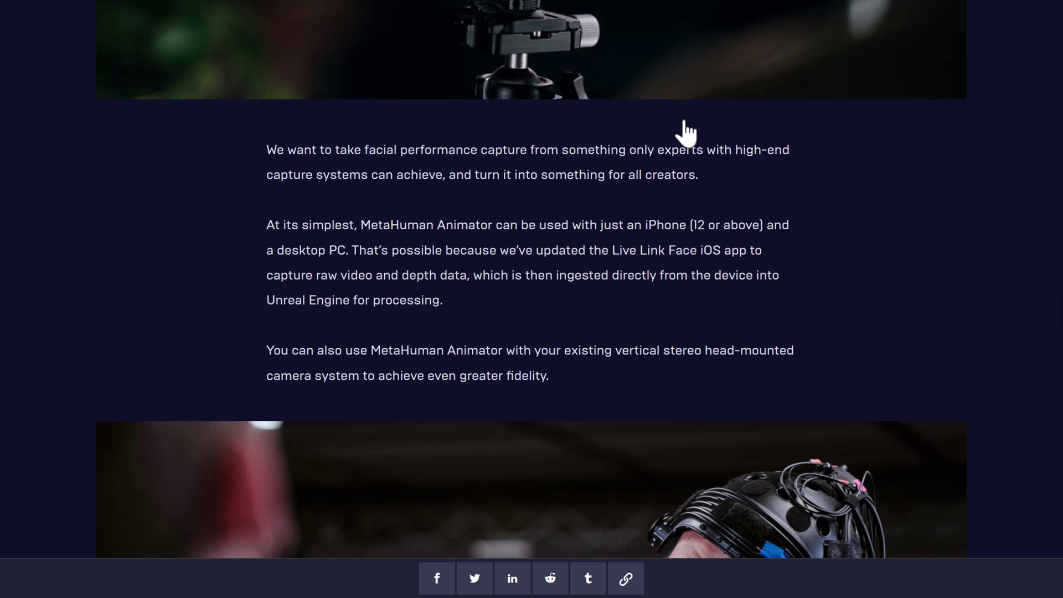
scroll(666, 202, "down", 2)
scroll(657, 197, "down", 3)
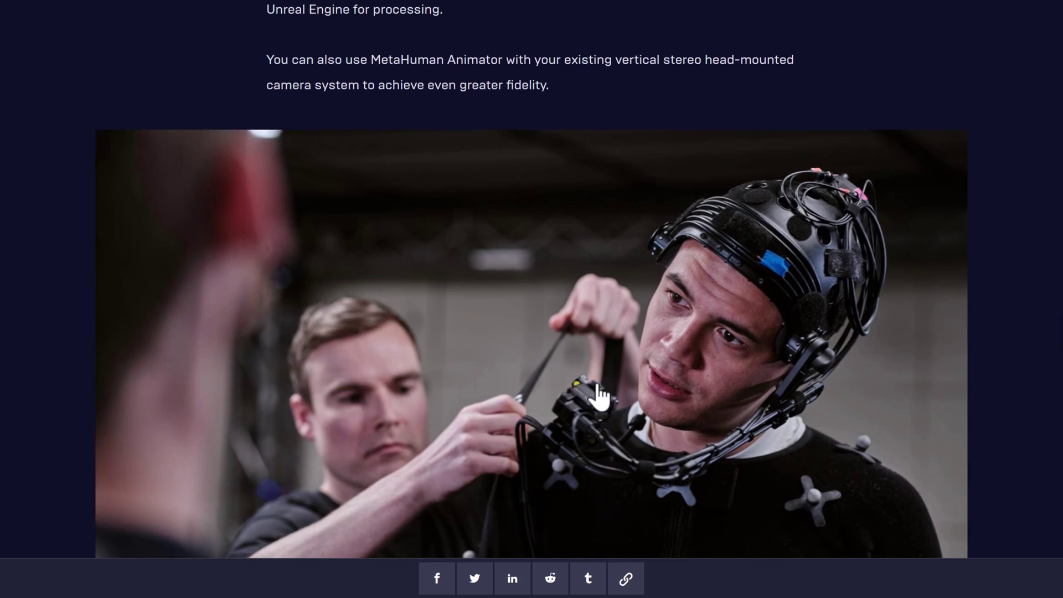
scroll(647, 381, "up", 4)
scroll(647, 380, "up", 5)
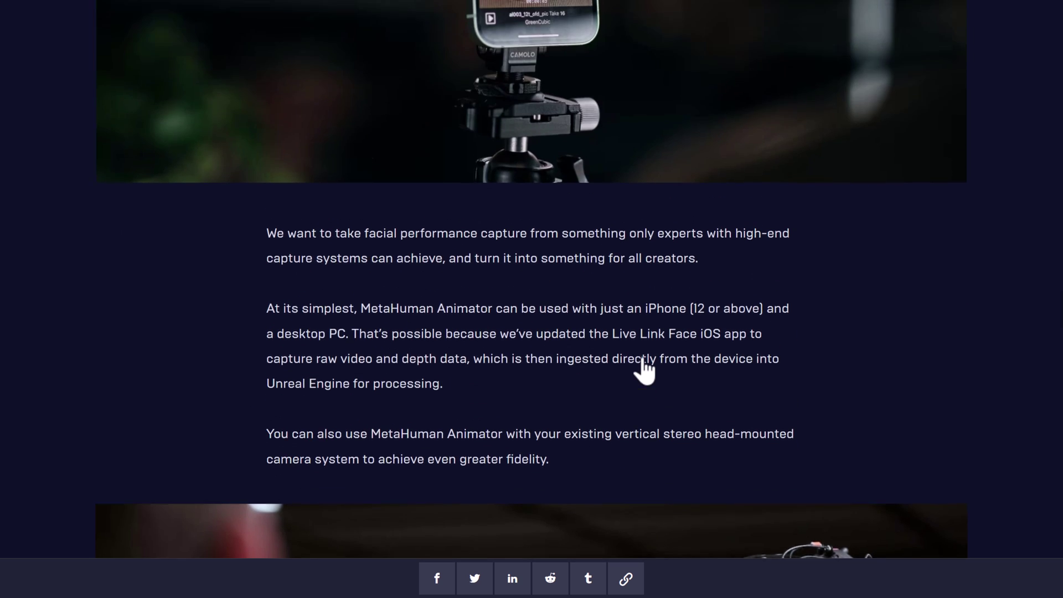
left_click_drag(598, 349, 805, 350)
left_click(839, 351)
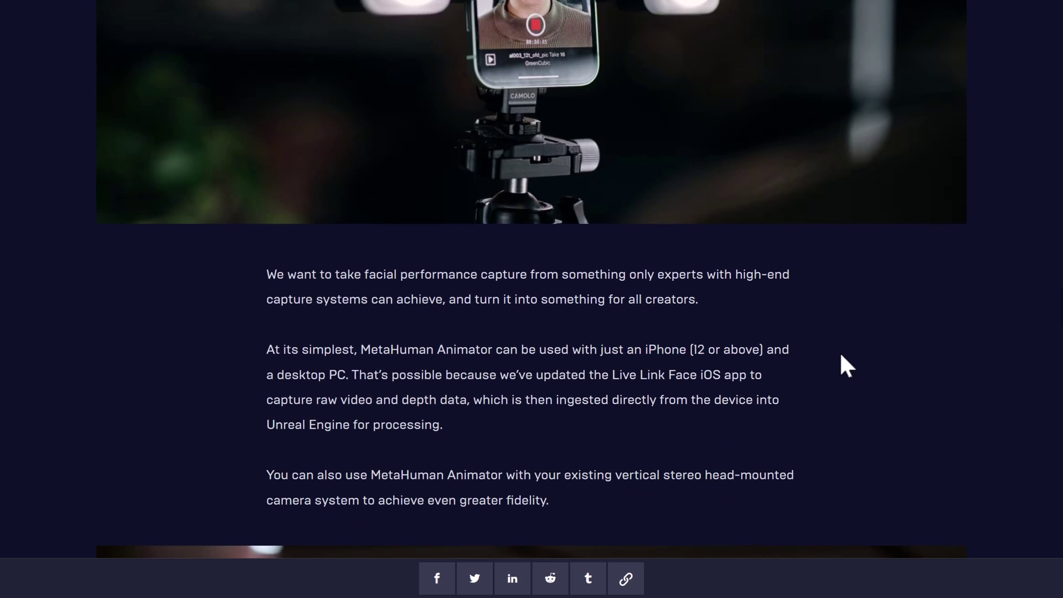
Highlight 'iPhone (12 or above' and the 'At its simplest' paragraph in the iPhone capture passage.
scroll(838, 350, "up", 3)
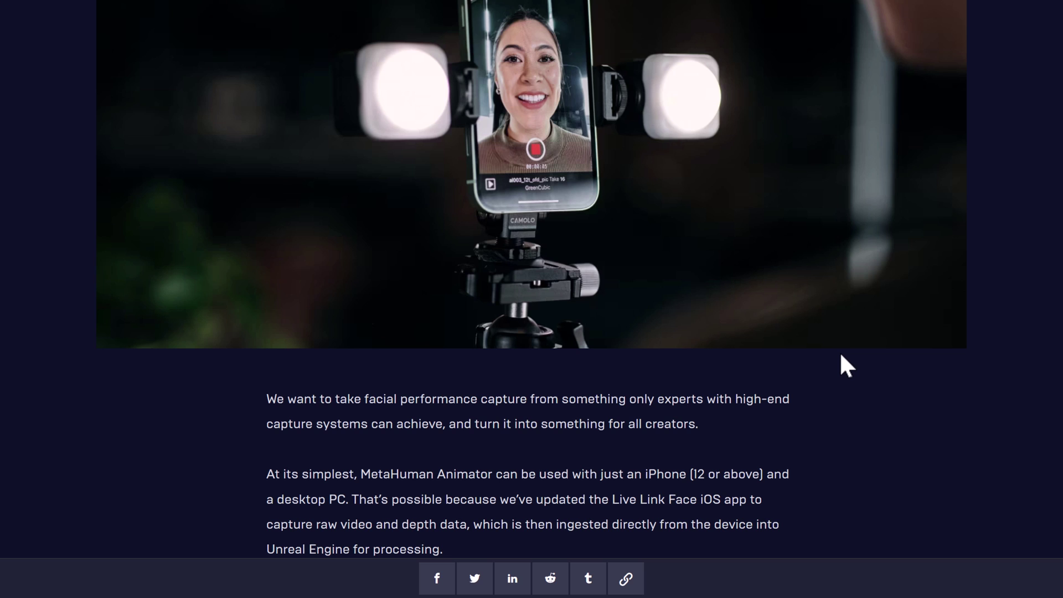
scroll(831, 361, "down", 1)
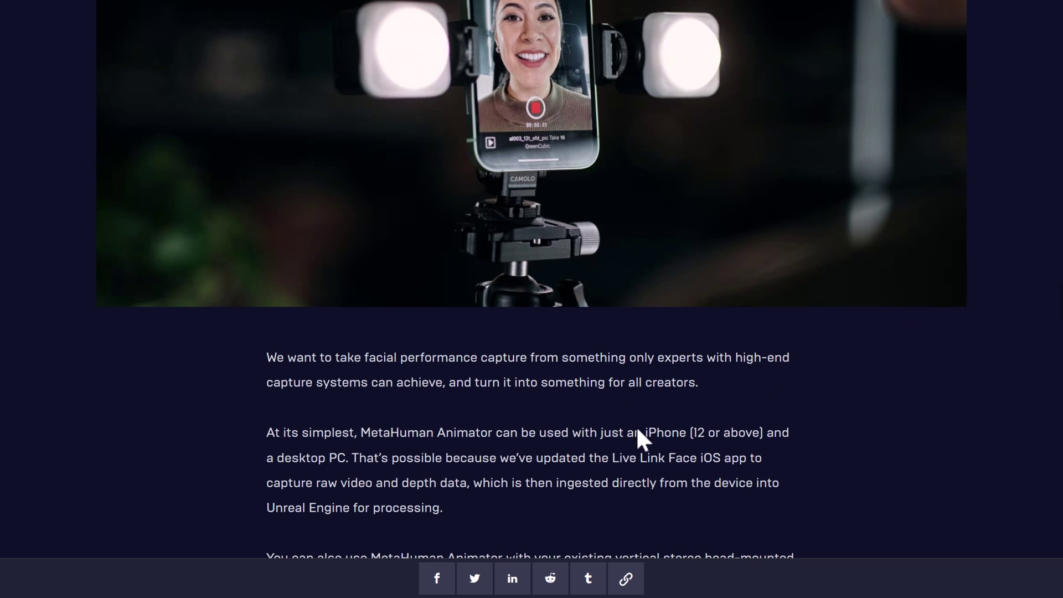
left_click_drag(642, 439, 763, 430)
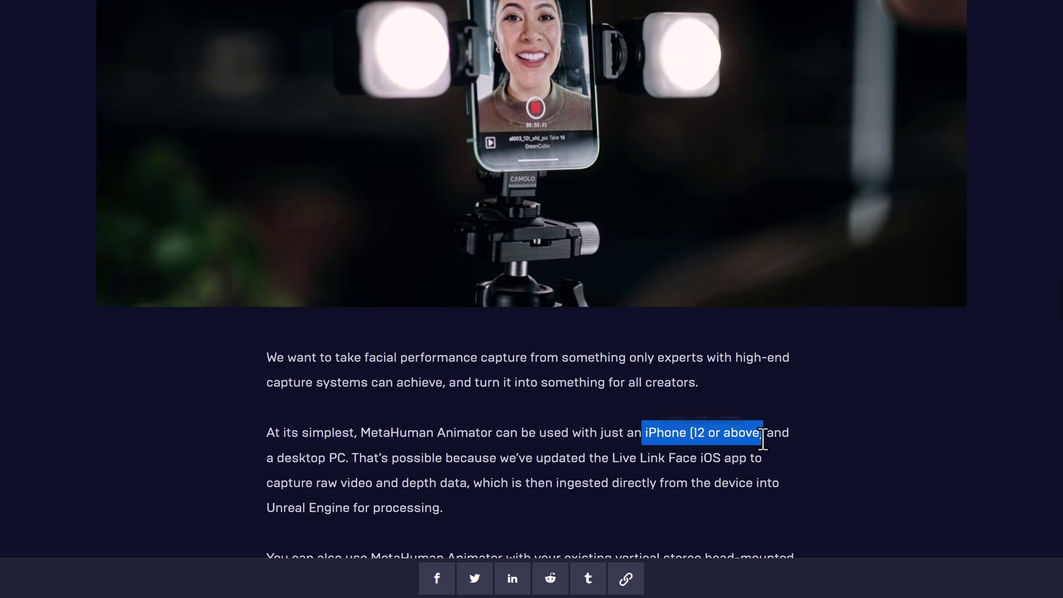
left_click(816, 436)
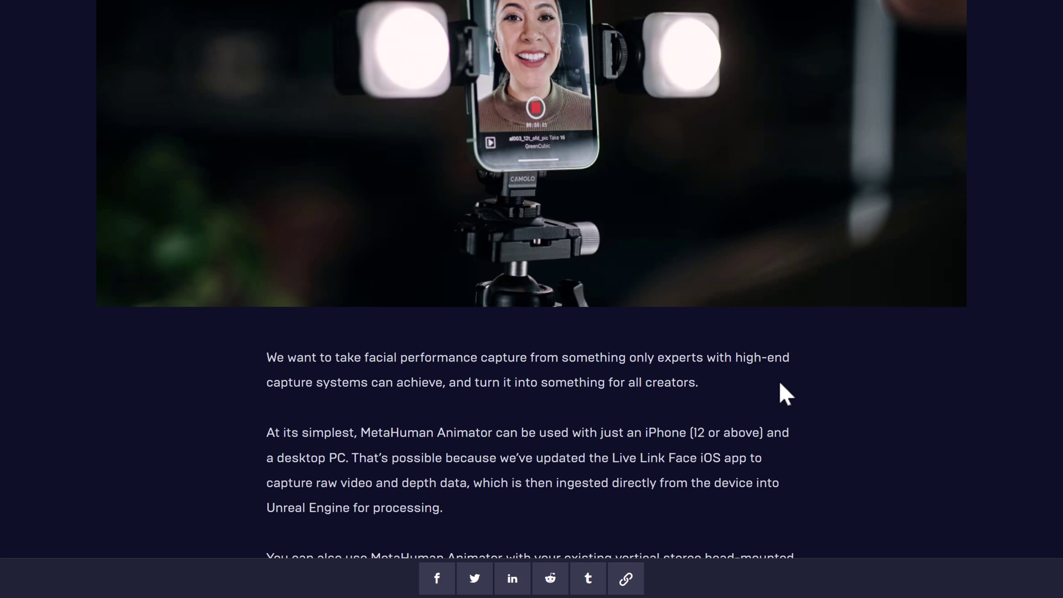
scroll(631, 416, "down", 1)
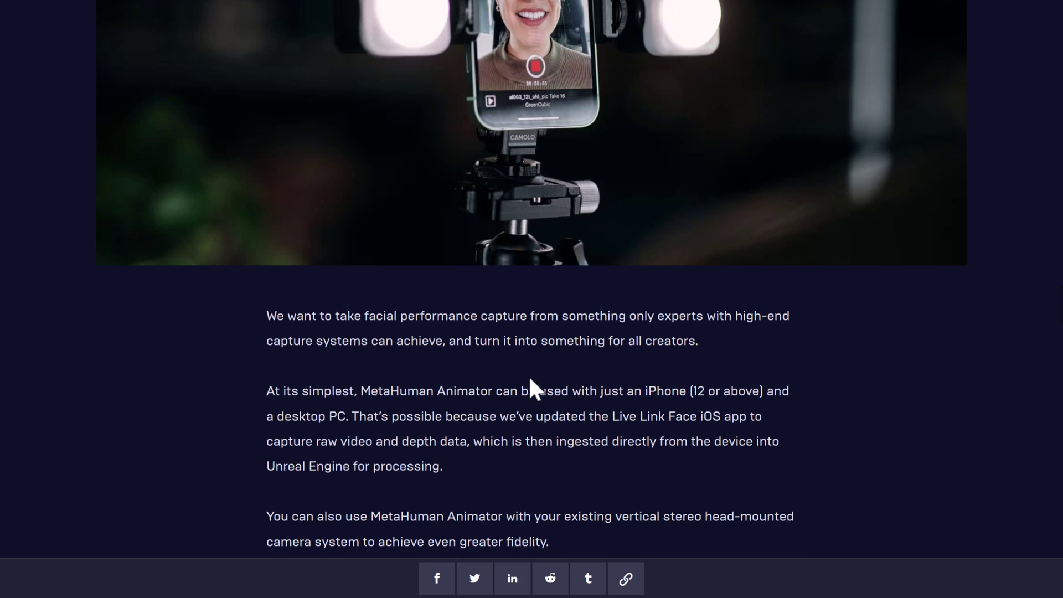
left_click_drag(444, 466, 268, 394)
left_click(347, 394)
scroll(589, 398, "down", 1)
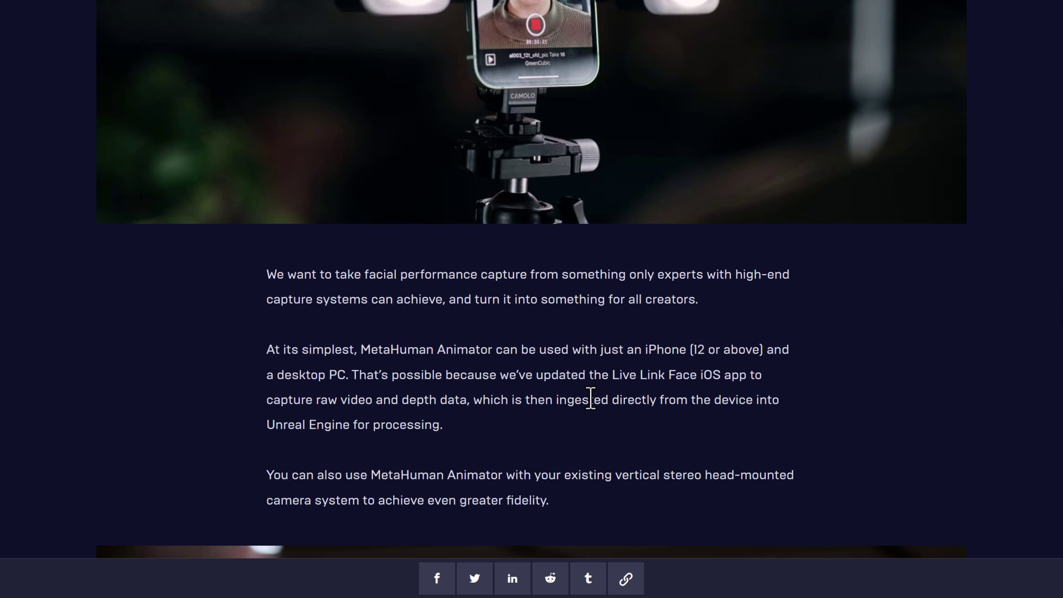
scroll(590, 397, "up", 12)
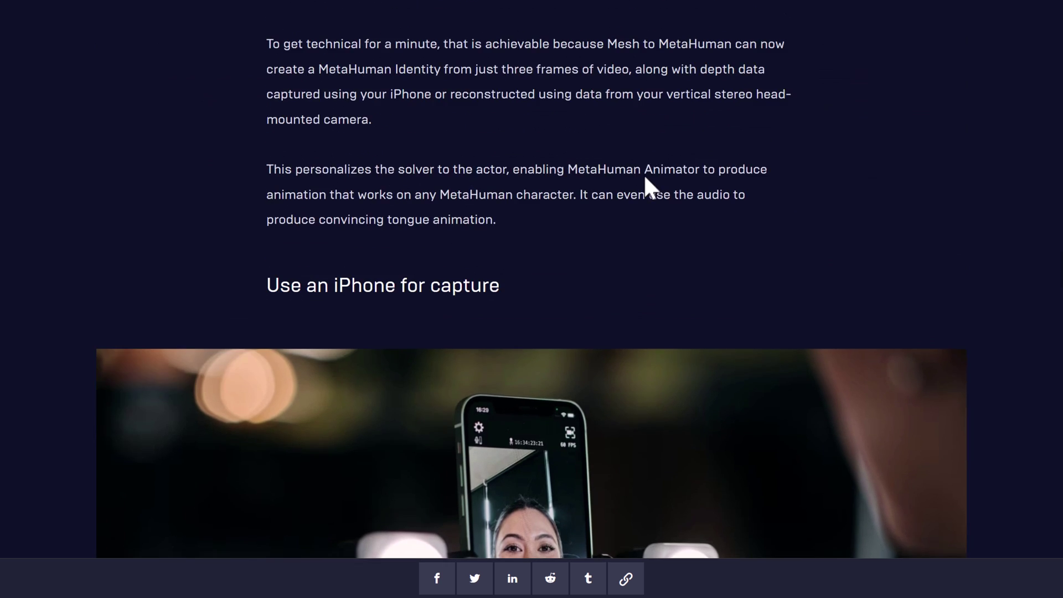
Scroll past the iPhone capture photos and Production spotlight video to 'New Mesh to MetaHuman workflow'.
scroll(645, 176, "down", 20)
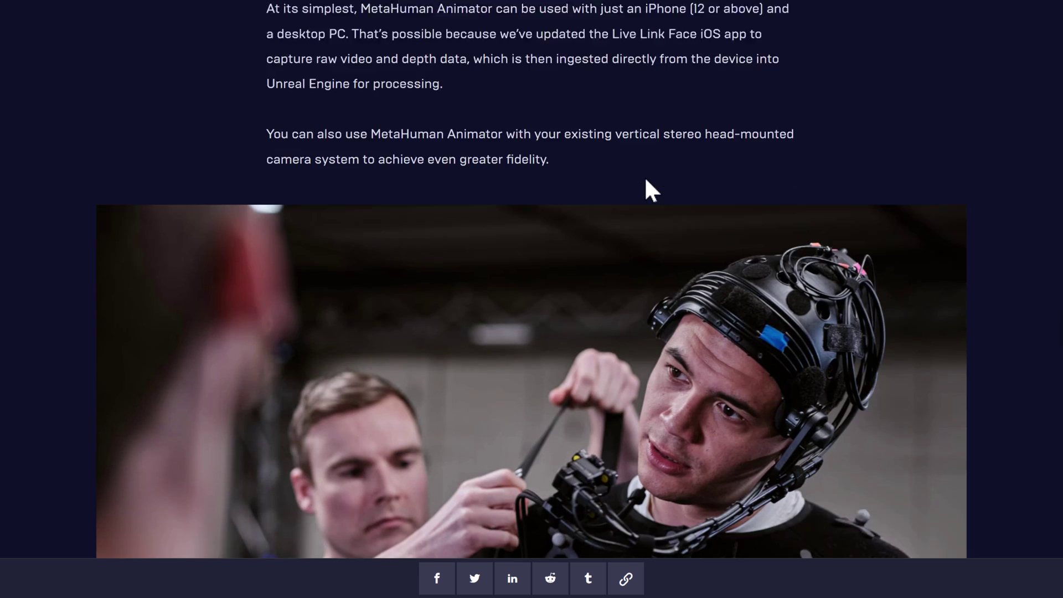
scroll(645, 183, "down", 4)
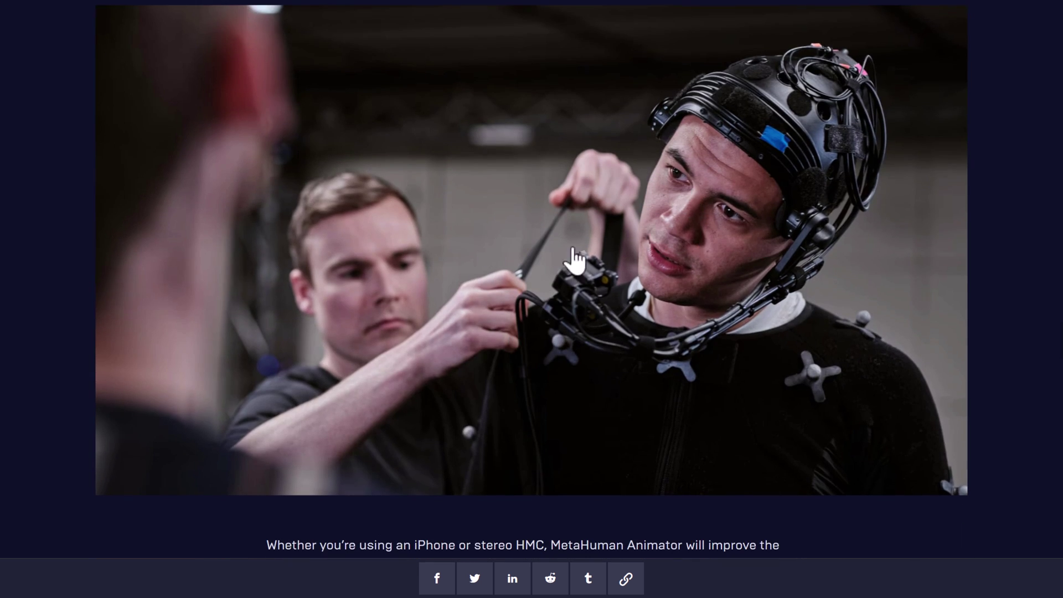
scroll(590, 280, "down", 5)
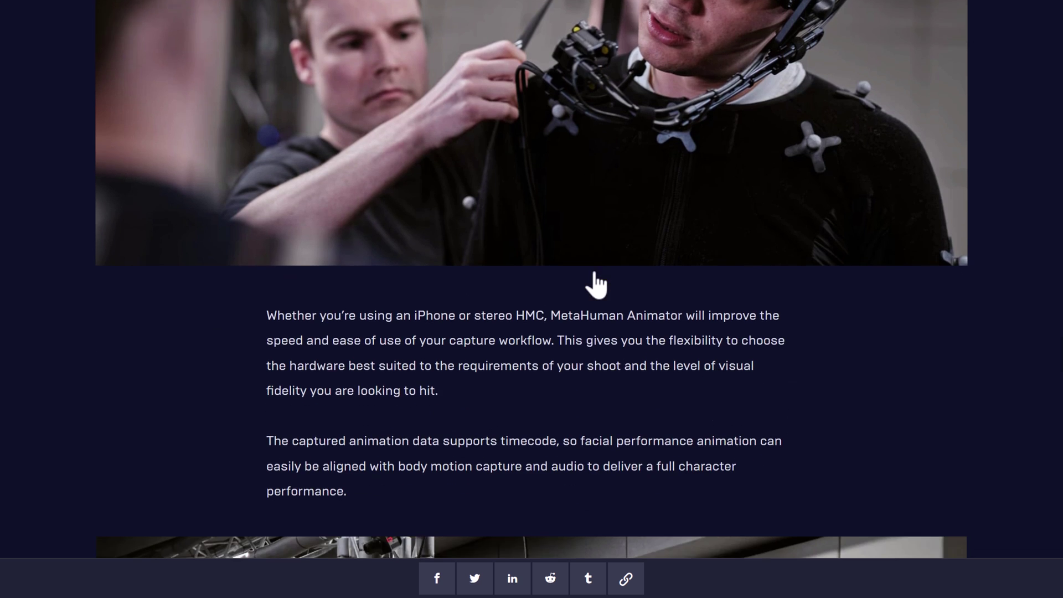
scroll(596, 285, "down", 3)
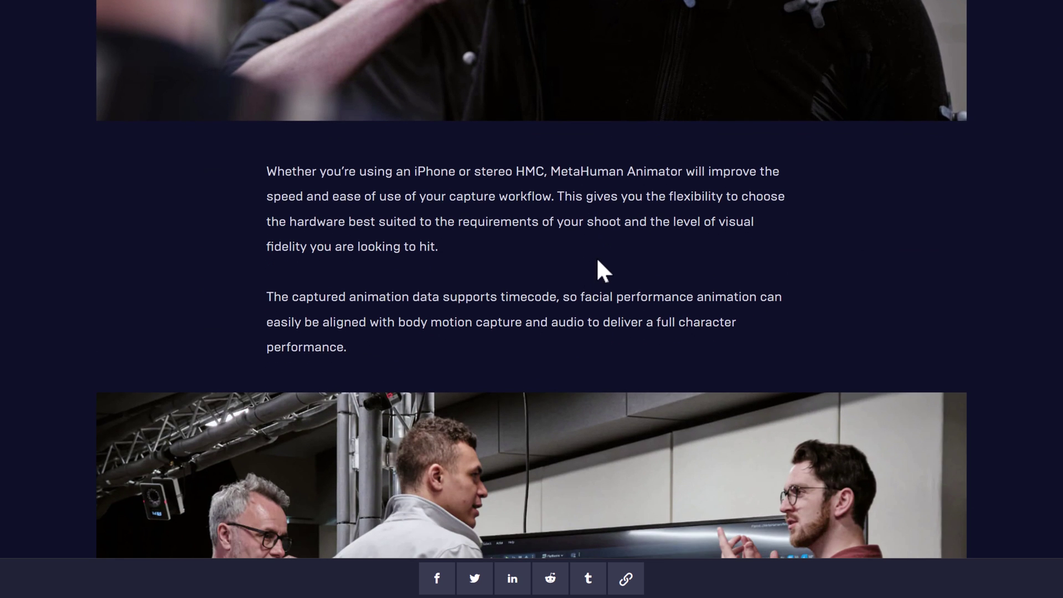
scroll(597, 261, "down", 7)
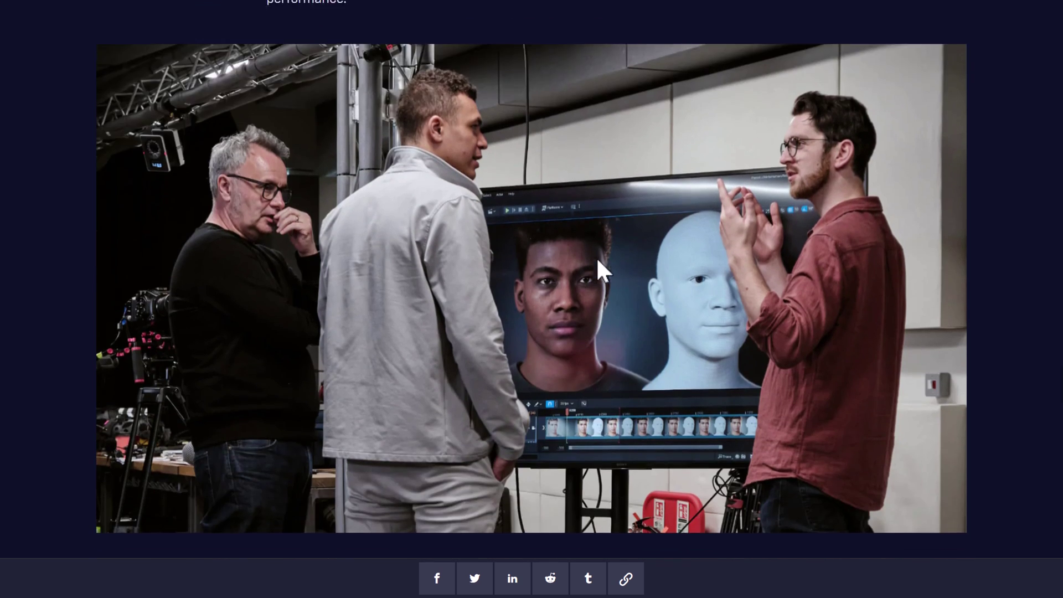
scroll(597, 260, "down", 15)
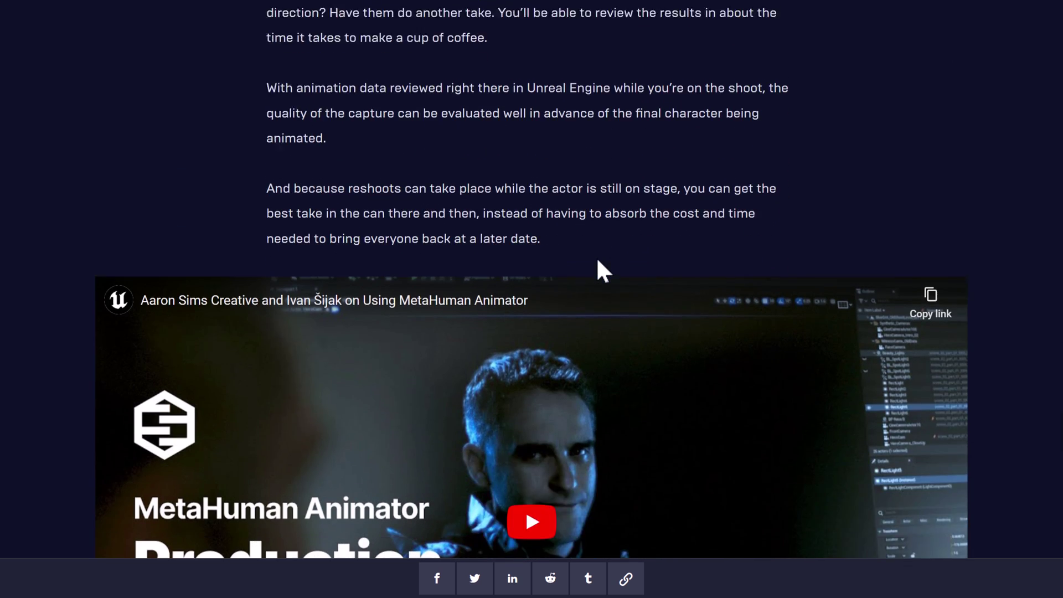
scroll(597, 260, "down", 5)
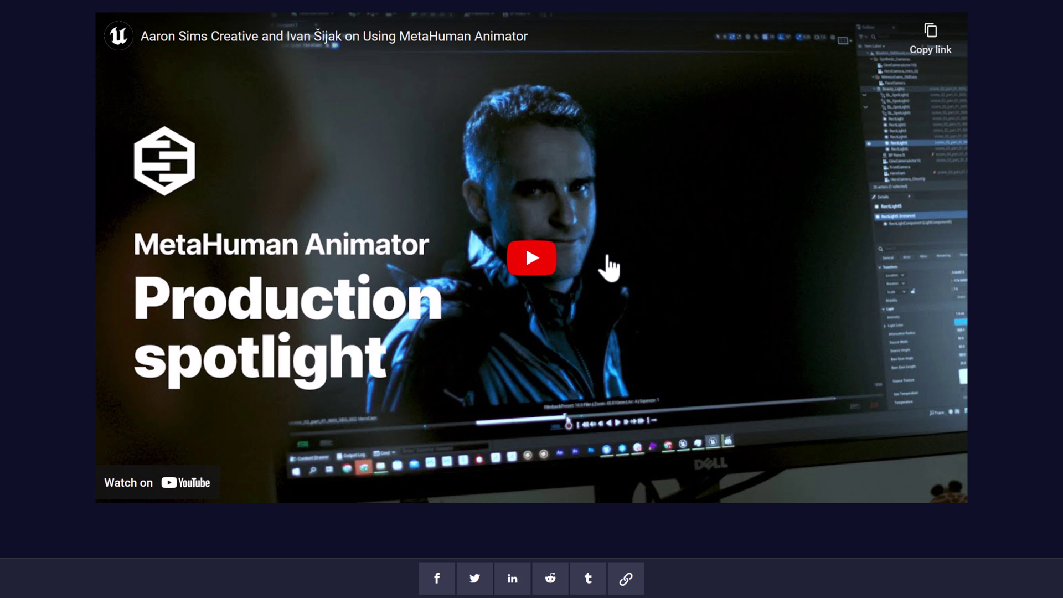
scroll(612, 271, "down", 3)
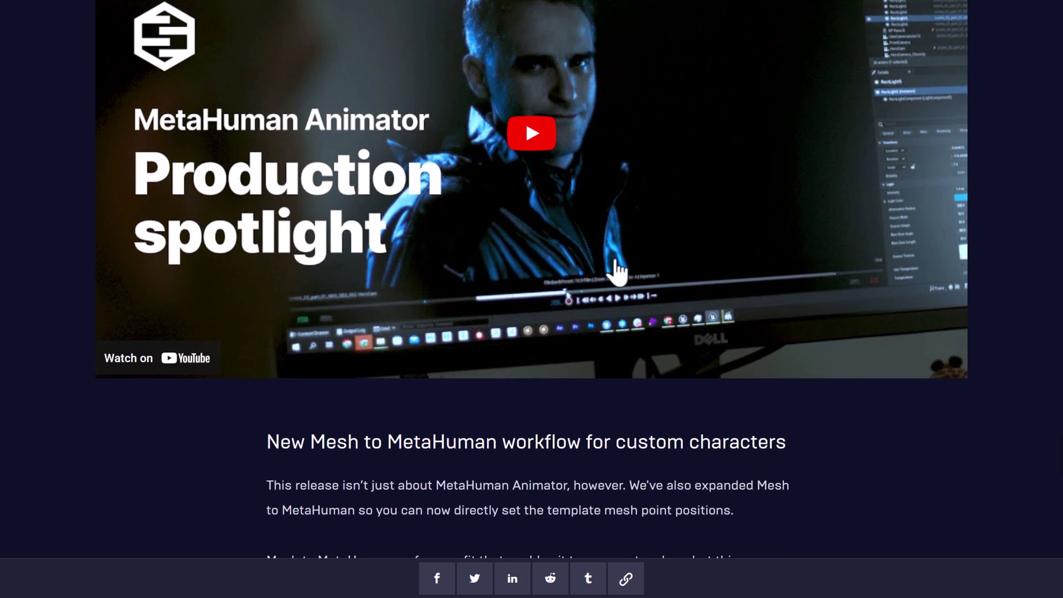
scroll(618, 272, "down", 1)
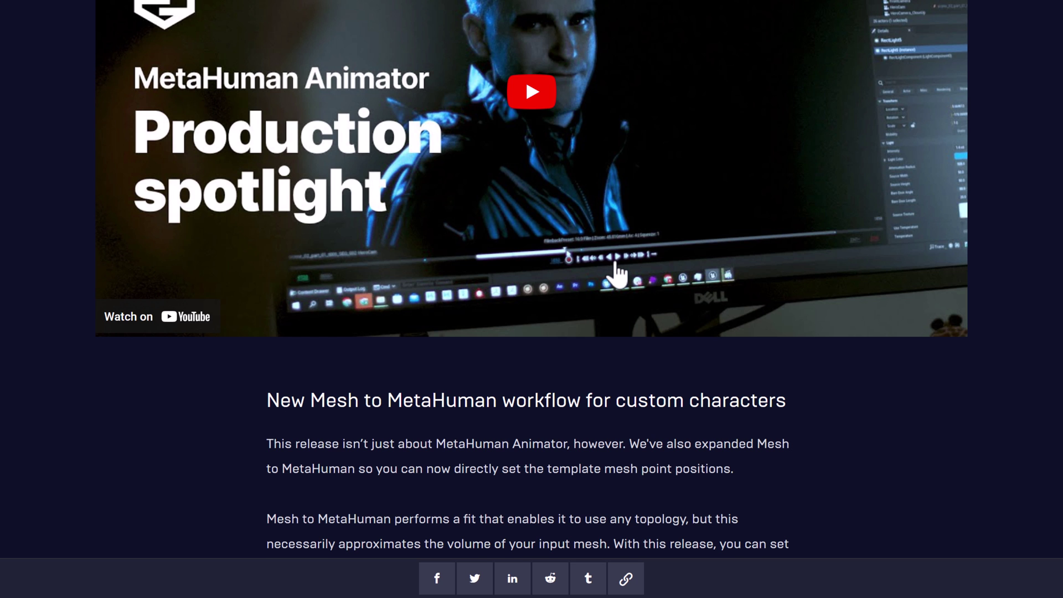
scroll(618, 272, "down", 2)
scroll(615, 266, "down", 4)
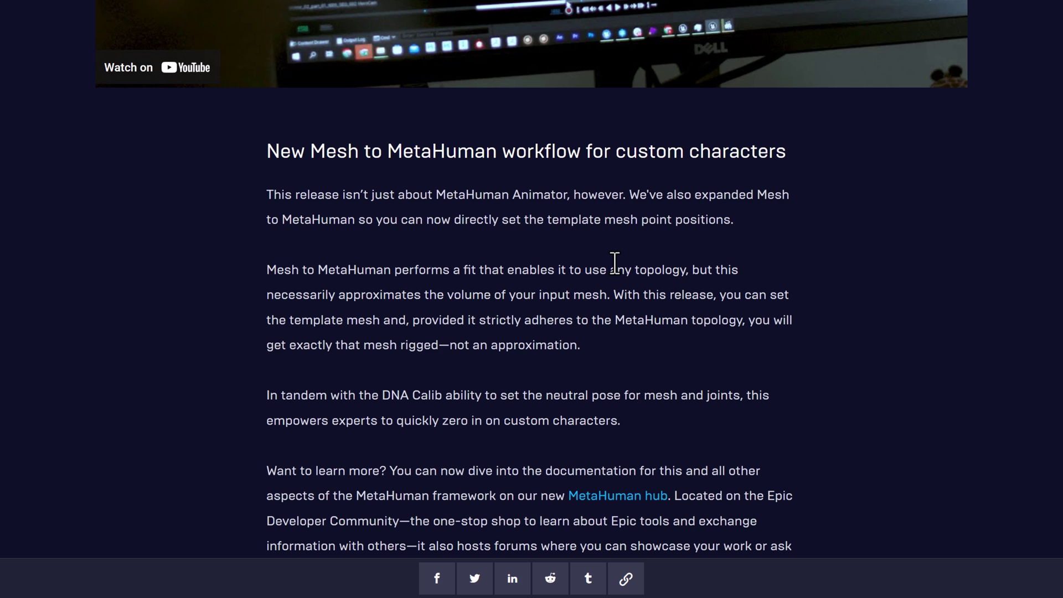
Highlight the 'New Mesh to MetaHuman workflow' heading, then clear the highlight.
scroll(614, 260, "down", 2)
left_click_drag(268, 68, 773, 83)
left_click(815, 136)
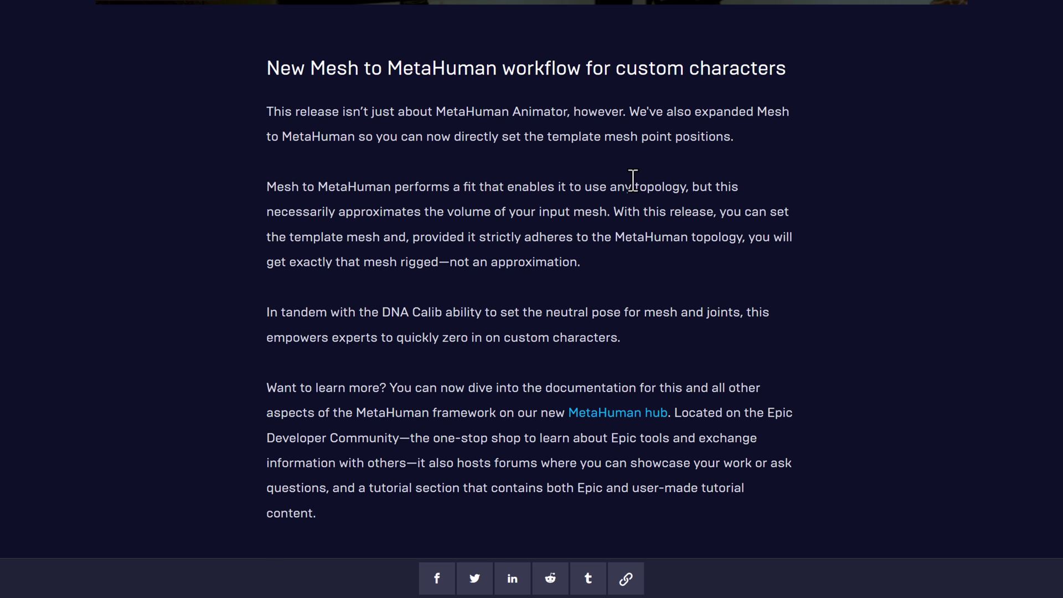
Read to the article's closing 'Dive in and get started' section.
scroll(632, 180, "down", 3)
scroll(606, 188, "down", 1)
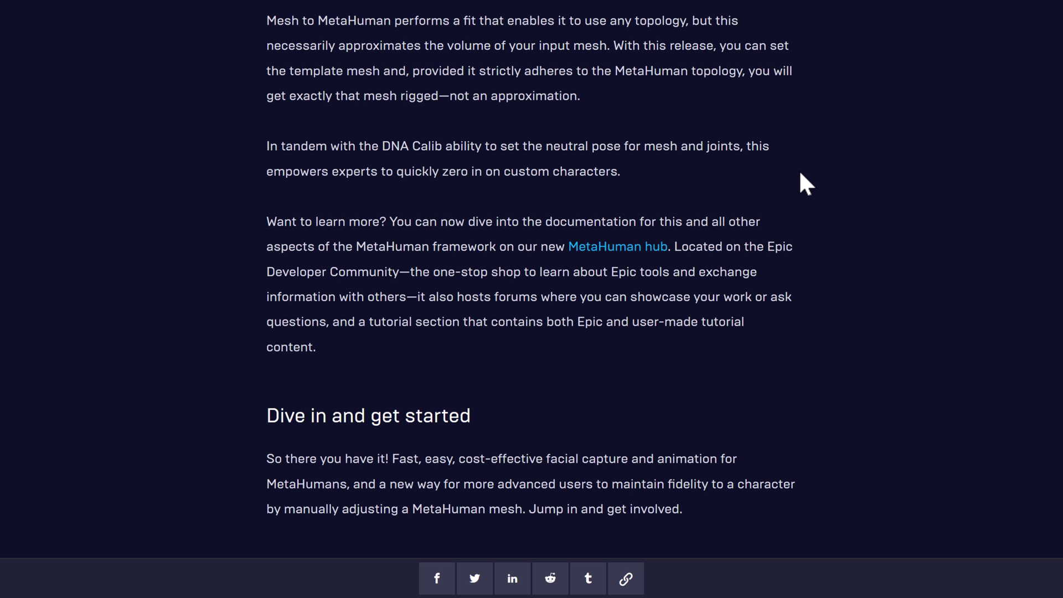
scroll(800, 172, "down", 2)
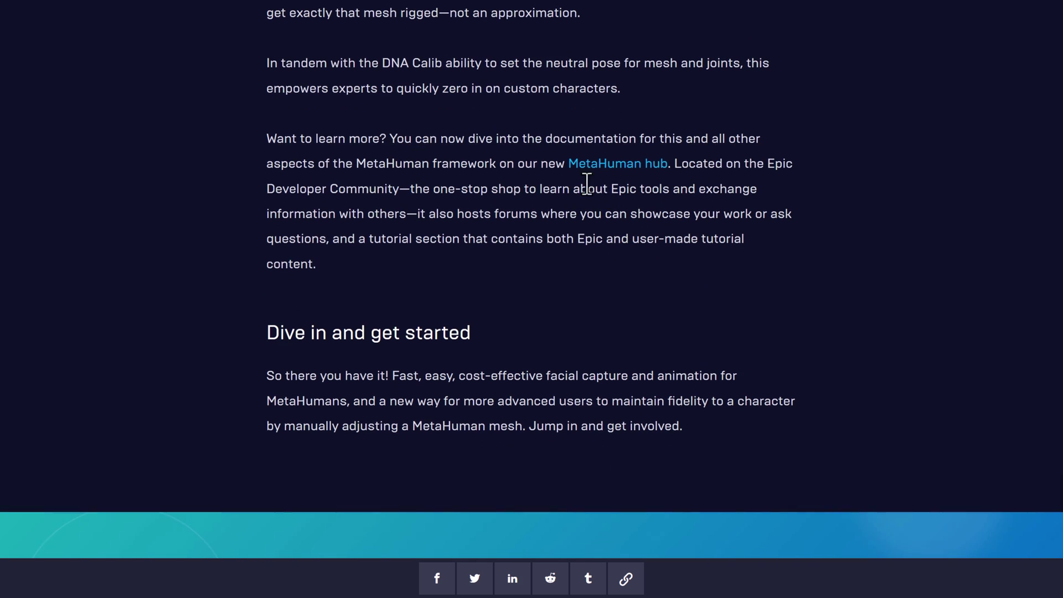
scroll(822, 260, "up", 1)
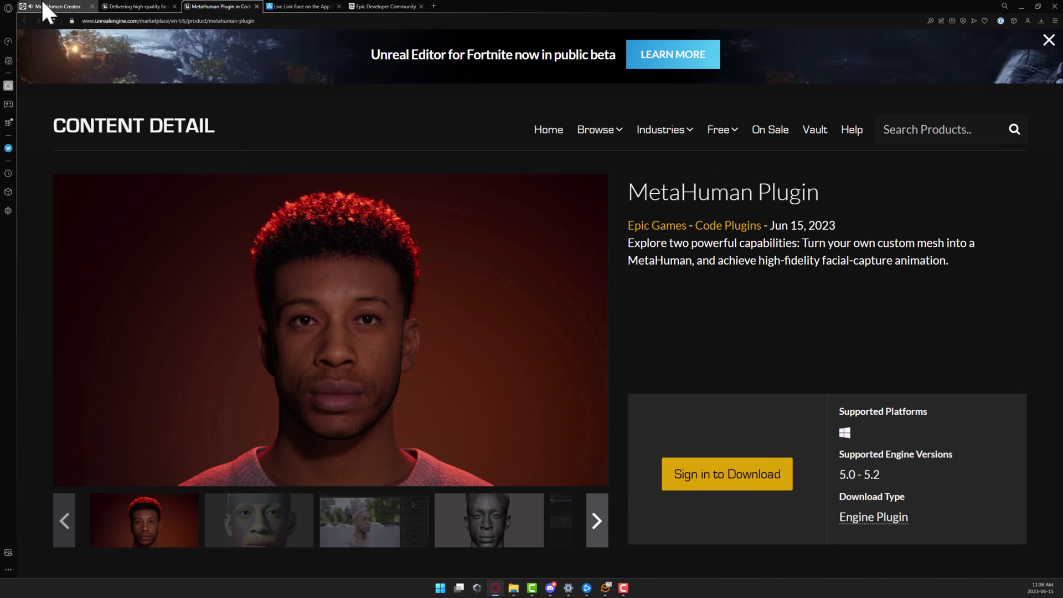
Bring up the MetaHuman Plugin Marketplace page in full screen.
left_click(44, 6)
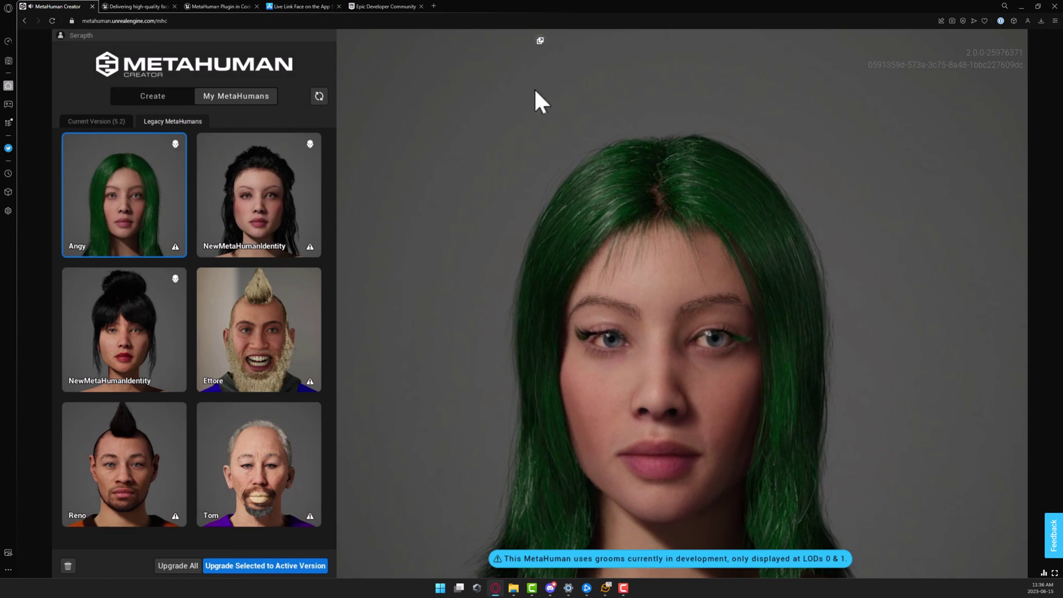
left_click(207, 6)
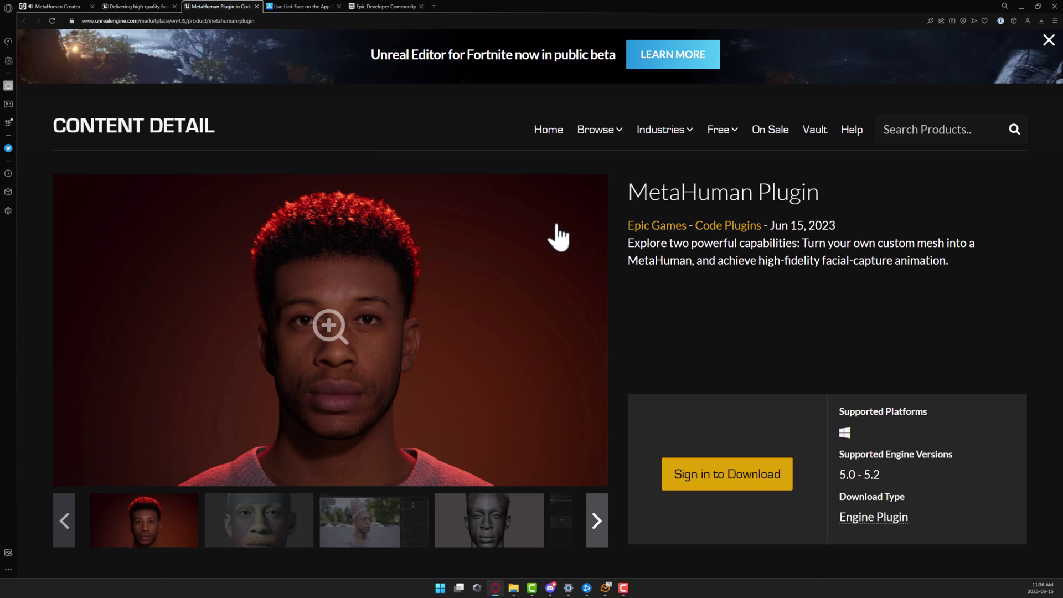
key("F11")
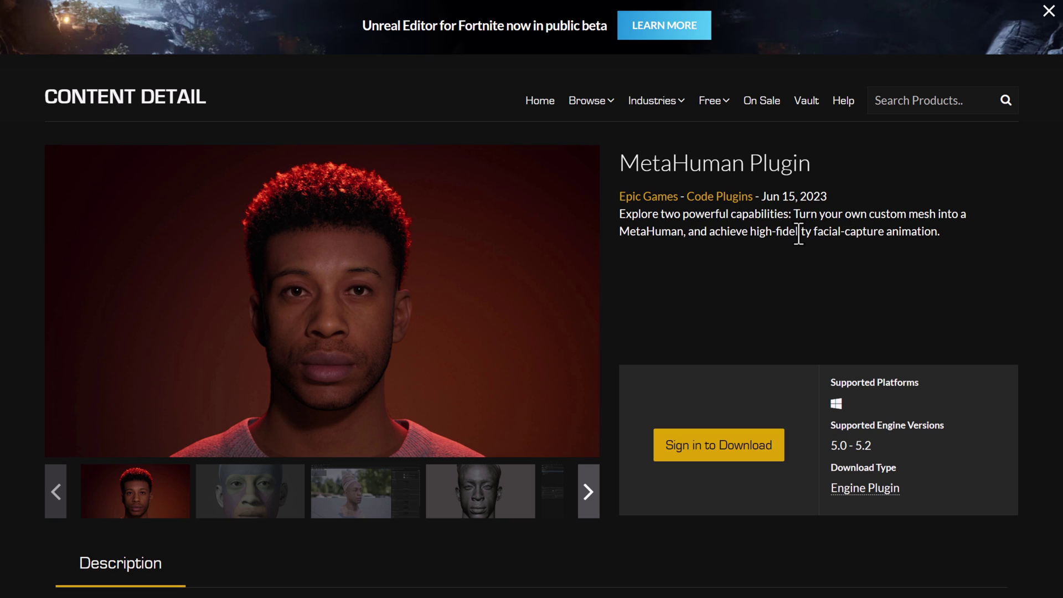
Highlight the custom mesh description and the supported engine versions 5.0 - 5.2.
left_click_drag(873, 213, 676, 233)
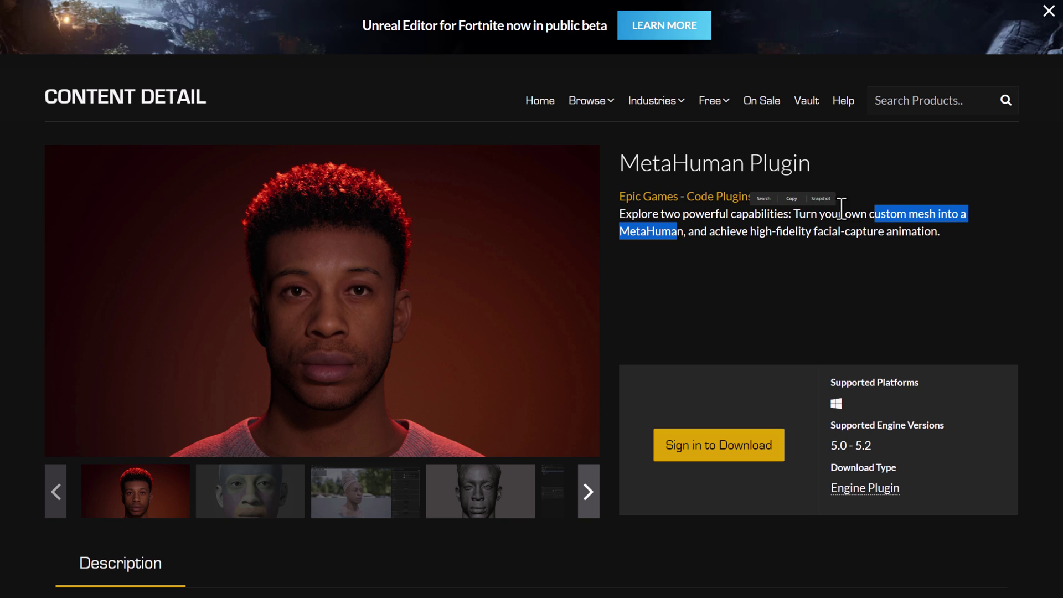
left_click(858, 292)
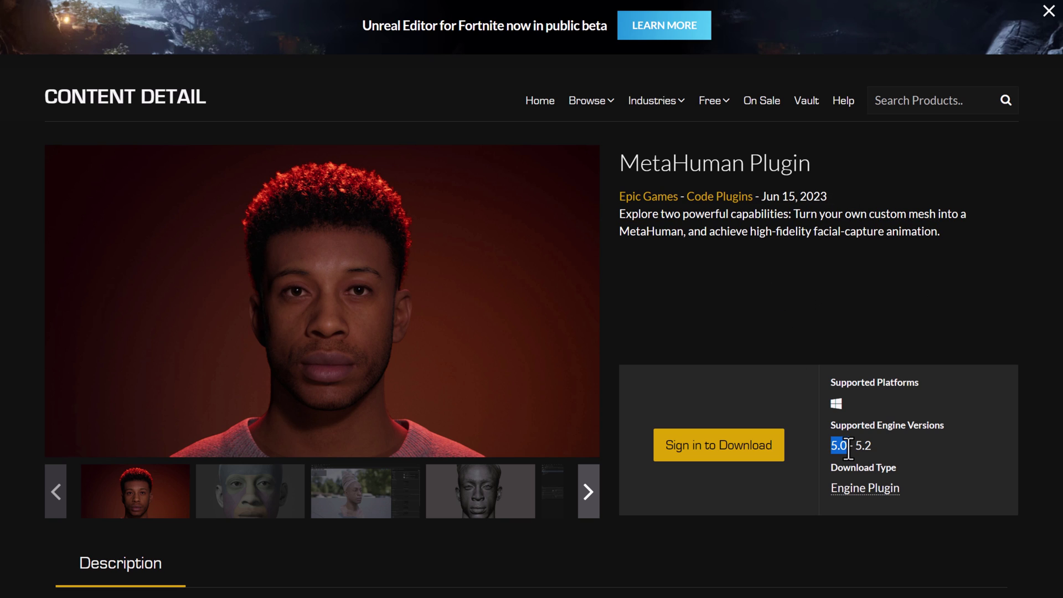
left_click(884, 453)
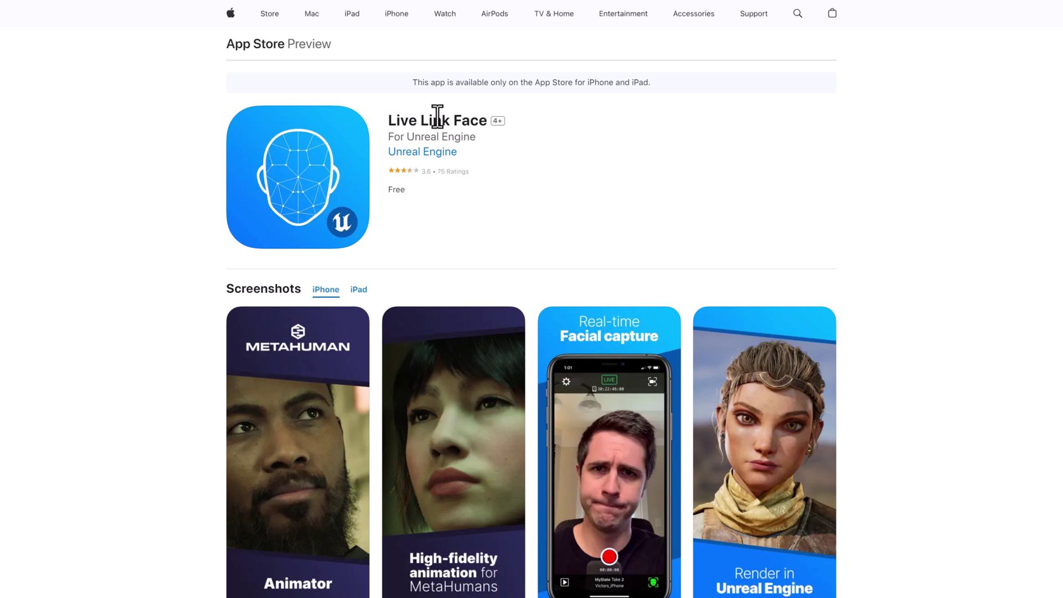
Highlight, then clear, the Live Link Face app's iPhone and iPad availability notice.
left_click_drag(545, 81, 653, 83)
left_click(727, 129)
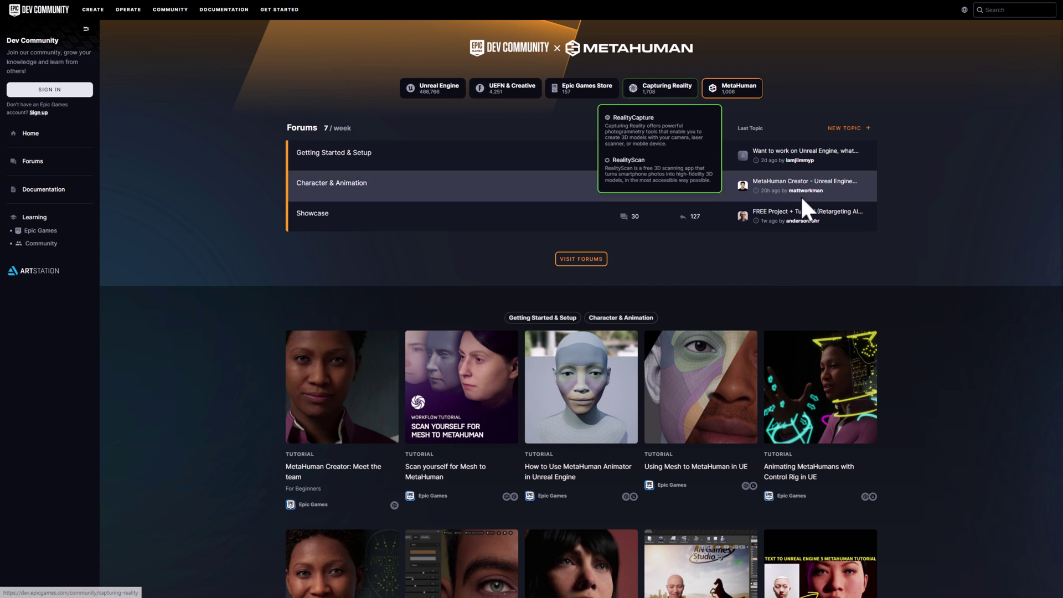
Scroll through the Dev Community MetaHuman tutorial cards and back up.
scroll(636, 403, "down", 5)
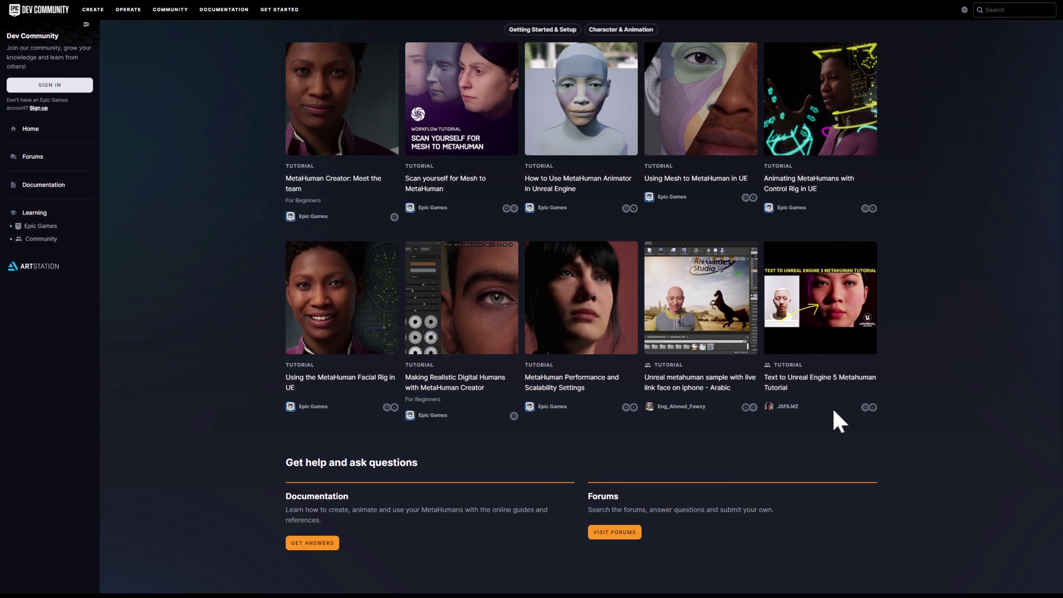
scroll(835, 420, "up", 2)
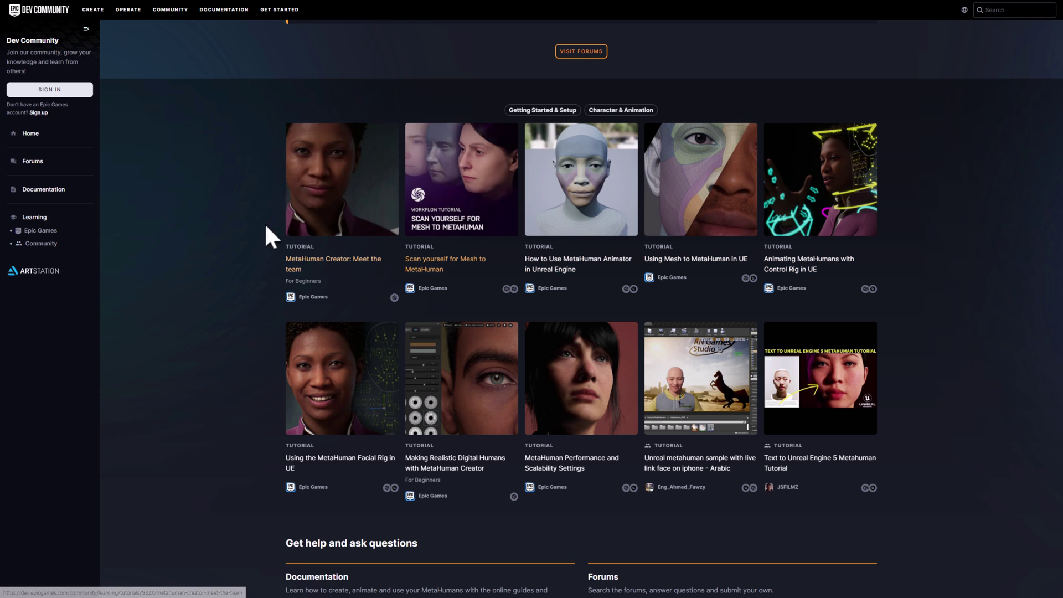
Open the 'Scan yourself for Mesh to MetaHuman' tutorial card.
left_click(457, 188)
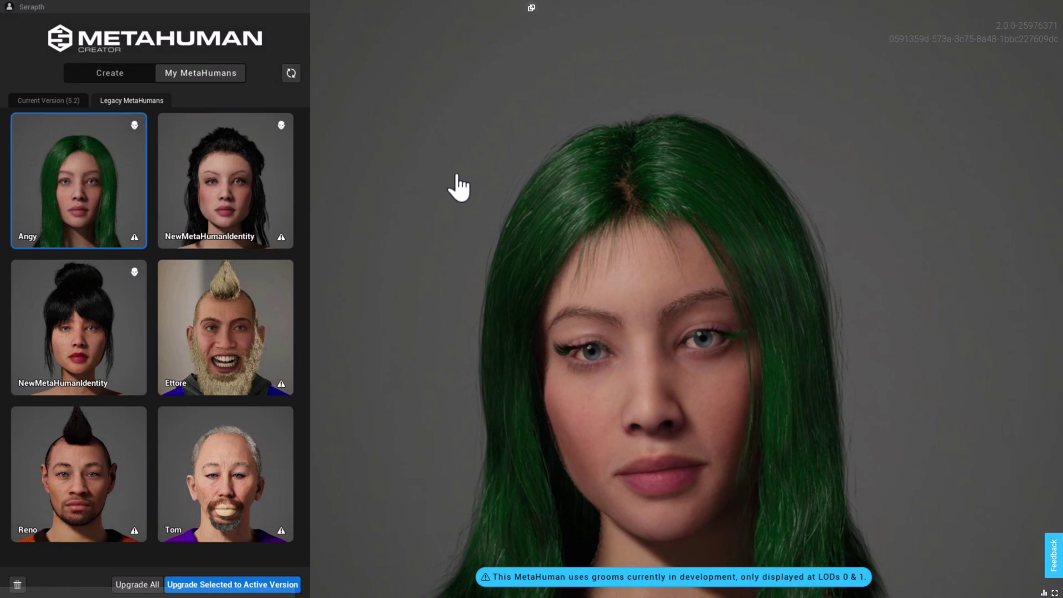